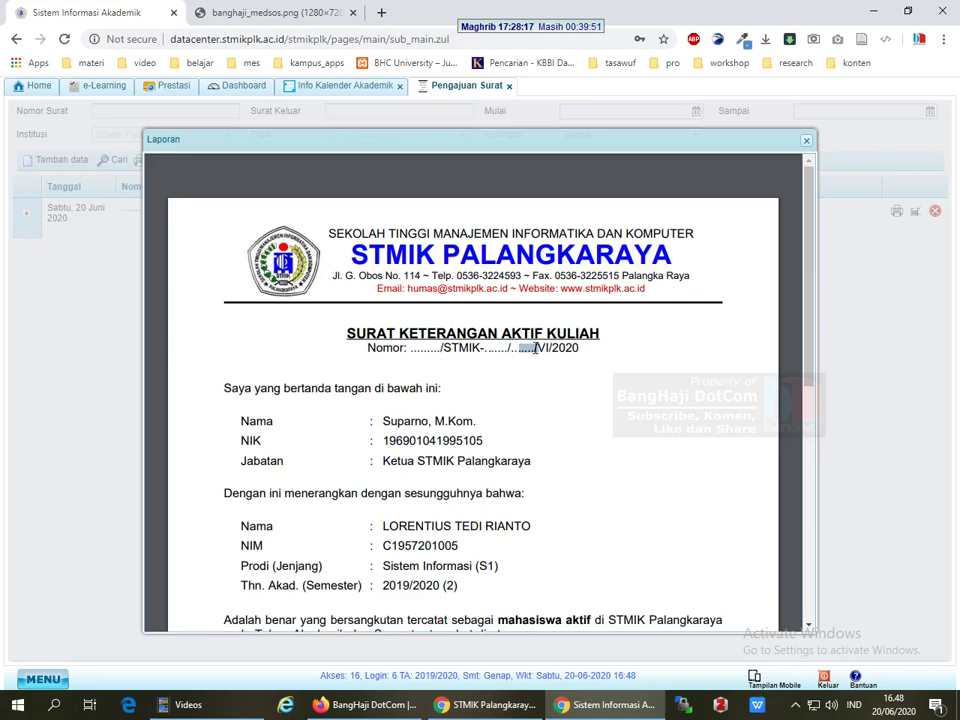
# Step: Read through the Surat Keterangan Aktif Kuliah report from letterhead to signature, and close it
pyautogui.scroll(-5, 589, 380)
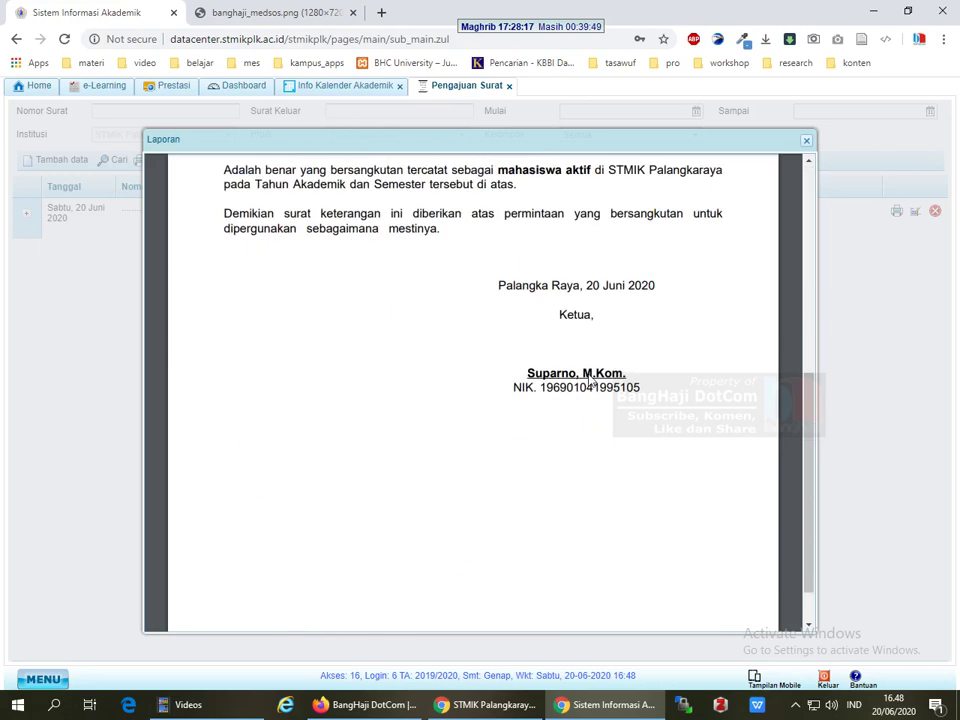
pyautogui.scroll(5, 590, 380)
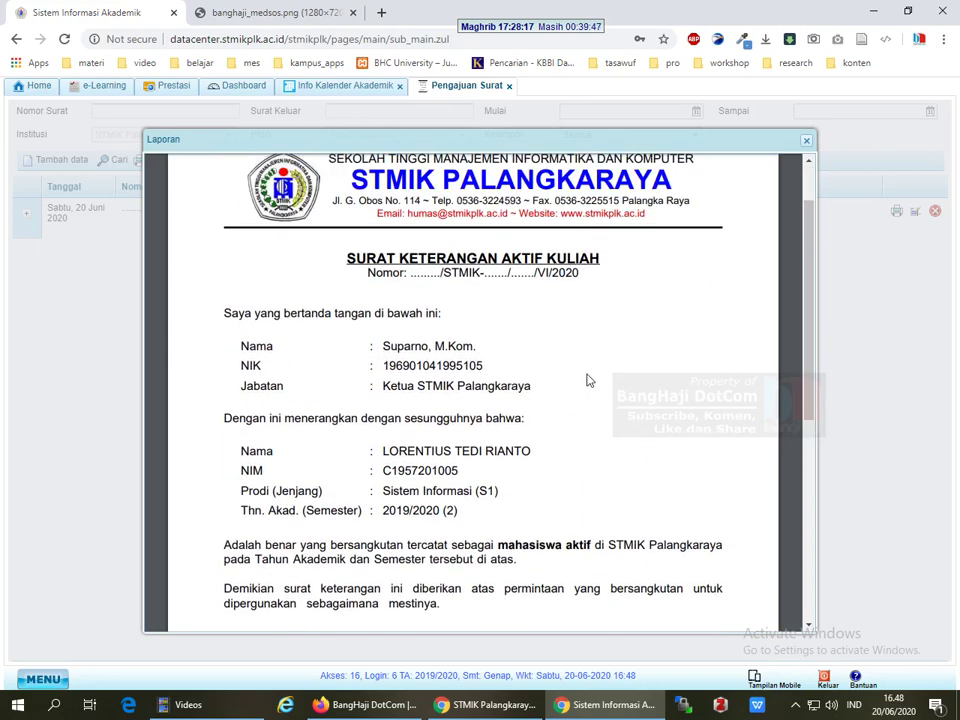
pyautogui.scroll(1, 553, 285)
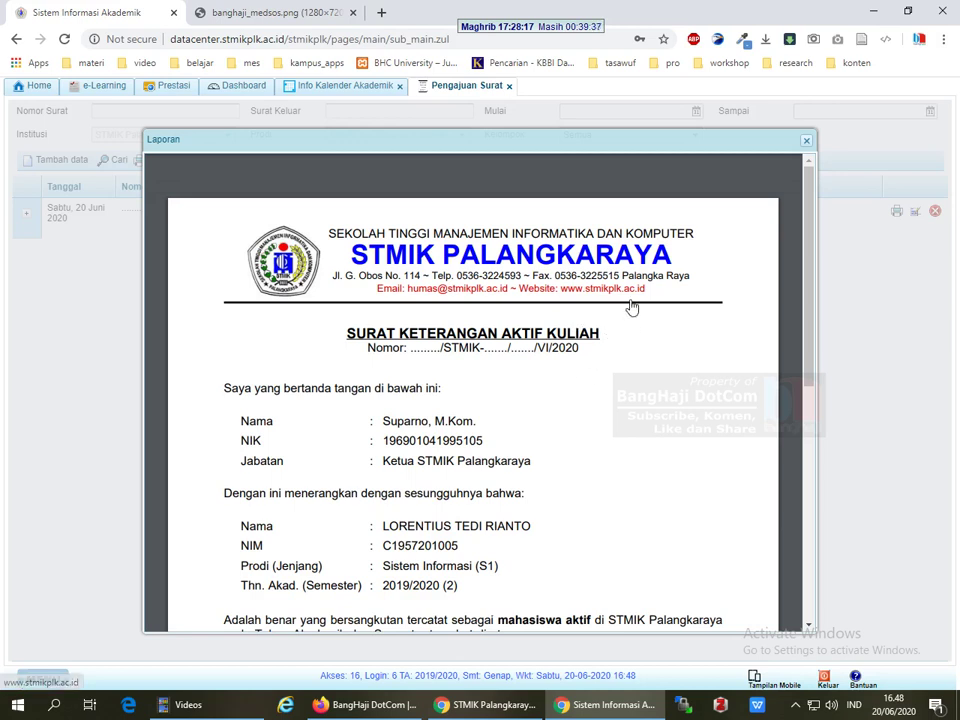
pyautogui.click(808, 144)
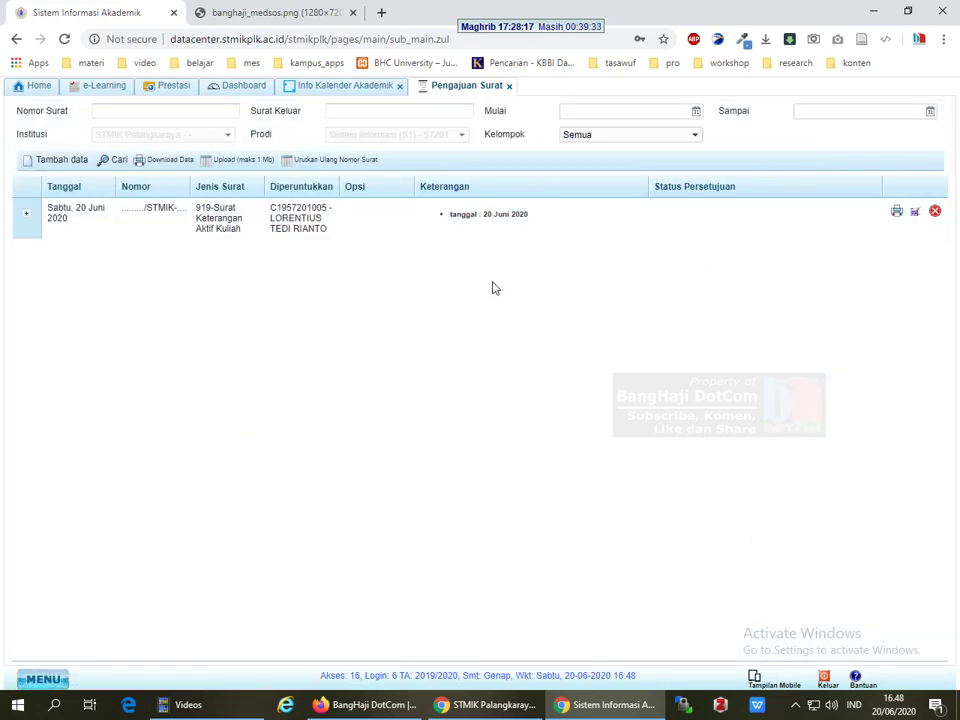
# Step: Add a new outgoing letter and choose 011-Surat Permohonan Pindah Kuliah as its letter type
pyautogui.click(237, 214)
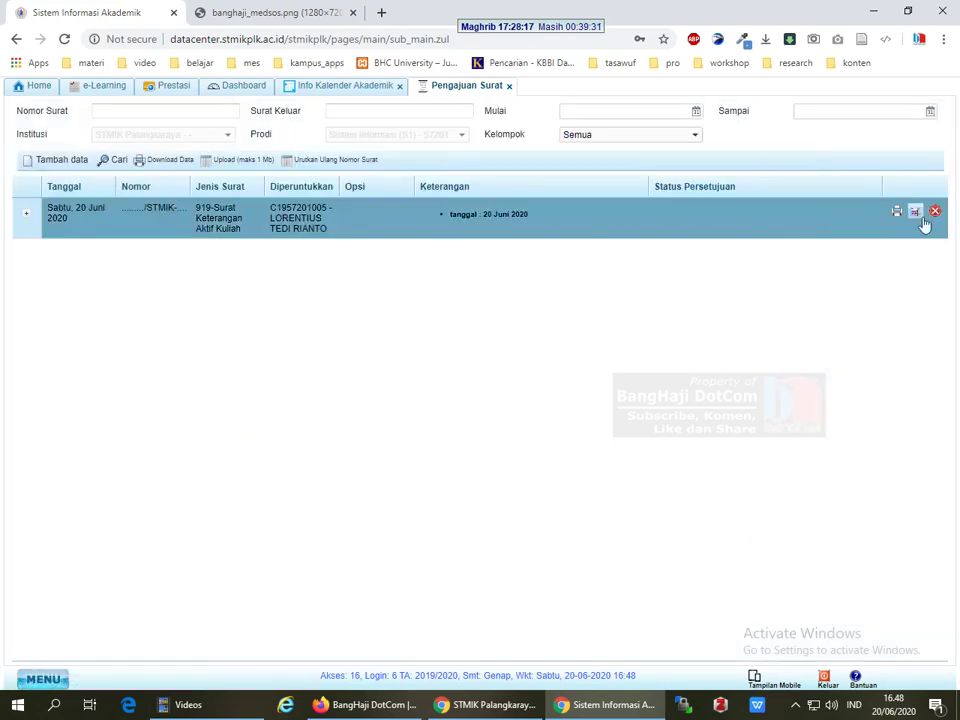
pyautogui.click(62, 160)
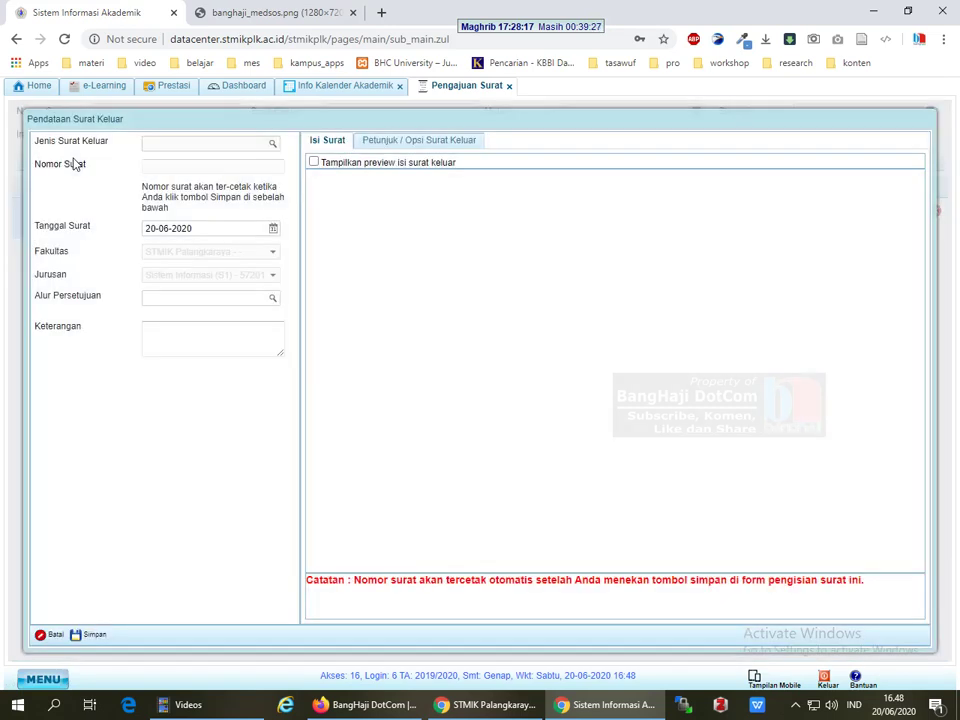
pyautogui.click(271, 144)
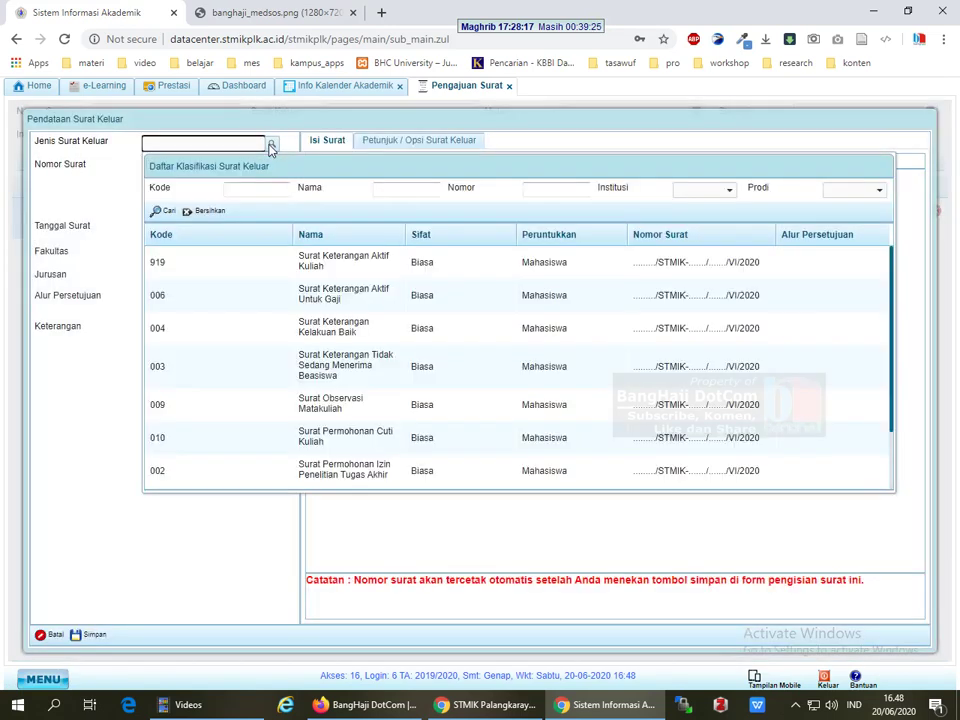
pyautogui.scroll(-1, 398, 300)
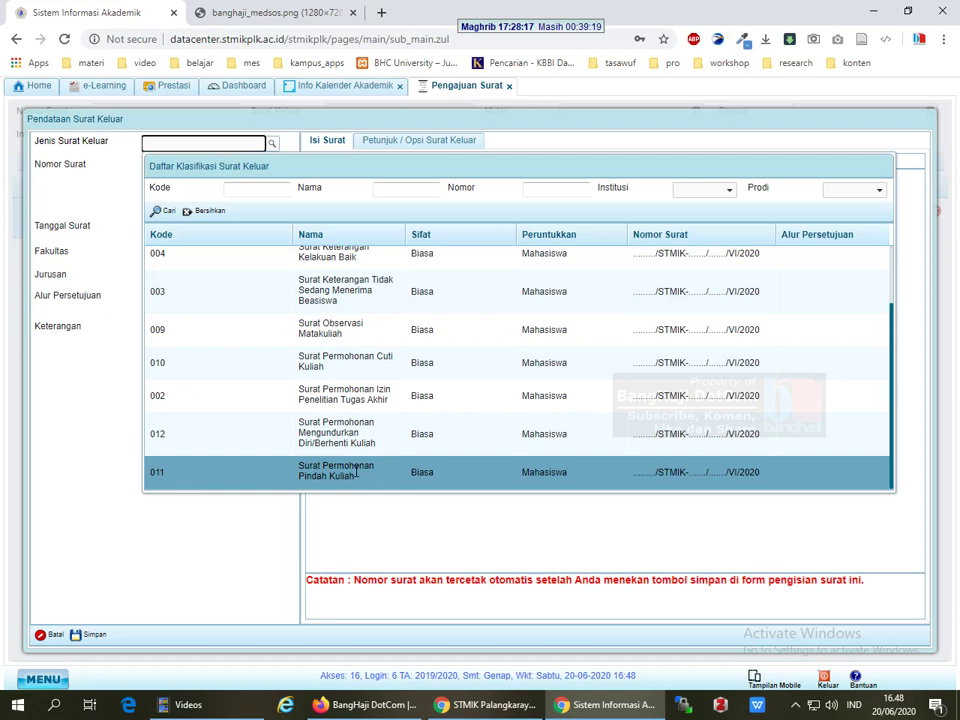
pyautogui.click(357, 472)
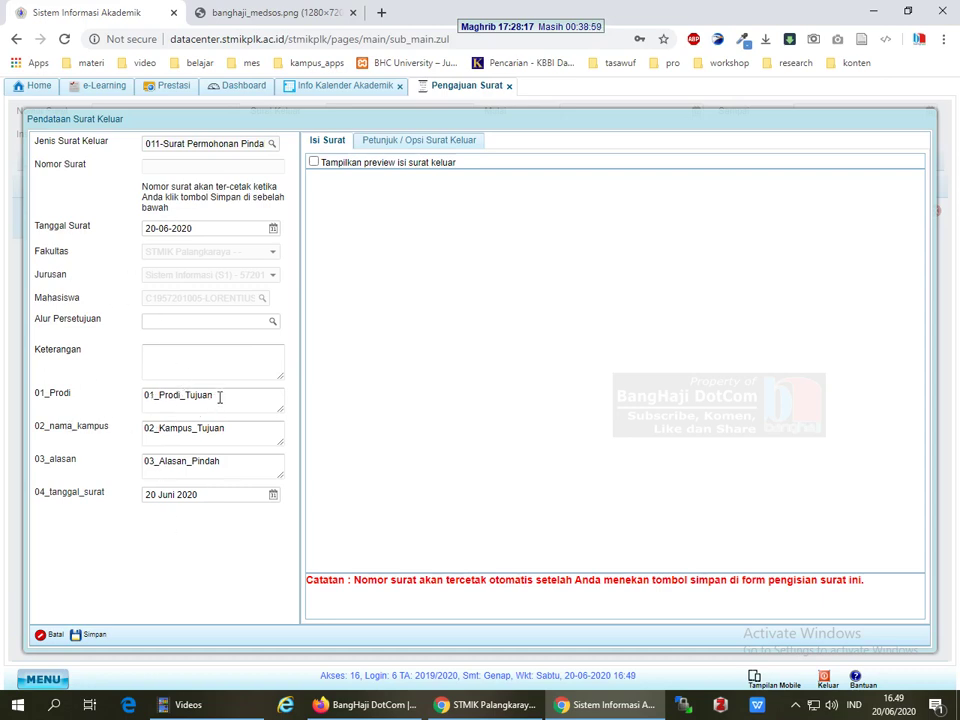
# Step: Replace the placeholders with "Ekonomi Syariah" as the destination study program and "Syariah Indonesia" as the campus name
pyautogui.moveTo(216, 398); pyautogui.dragTo(130, 404)
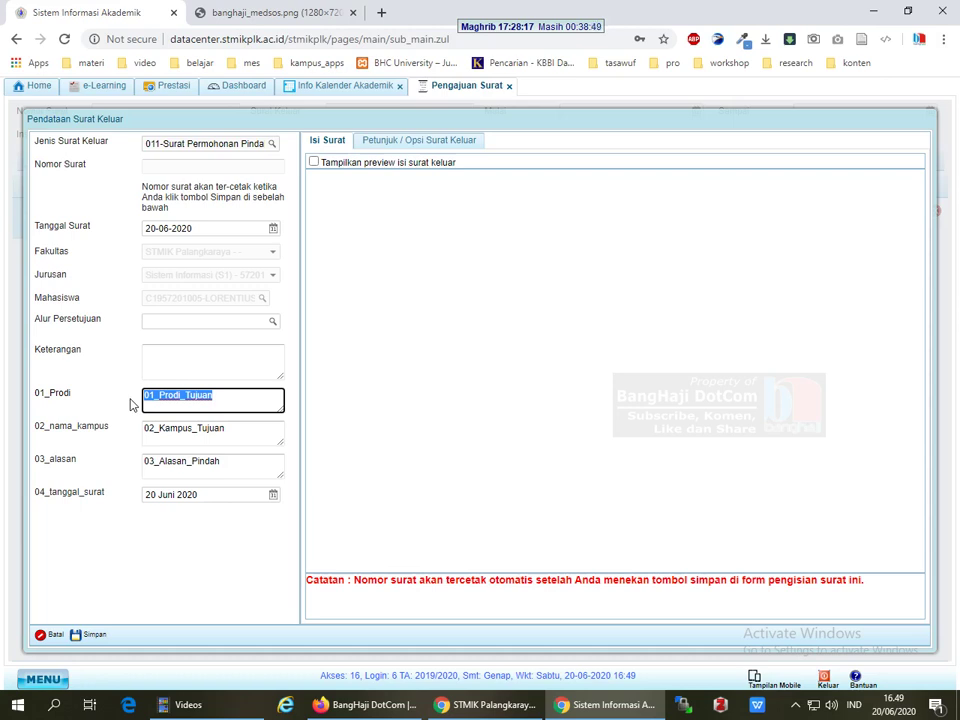
pyautogui.write('Ekonomi')
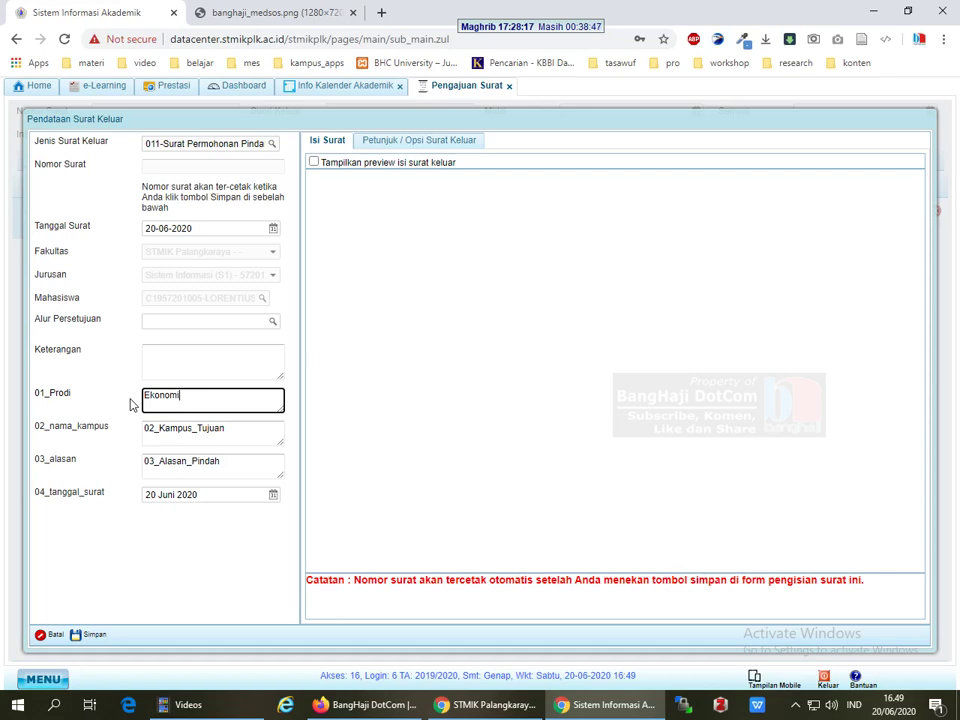
pyautogui.write(' Syariah')
pyautogui.press('Tab')
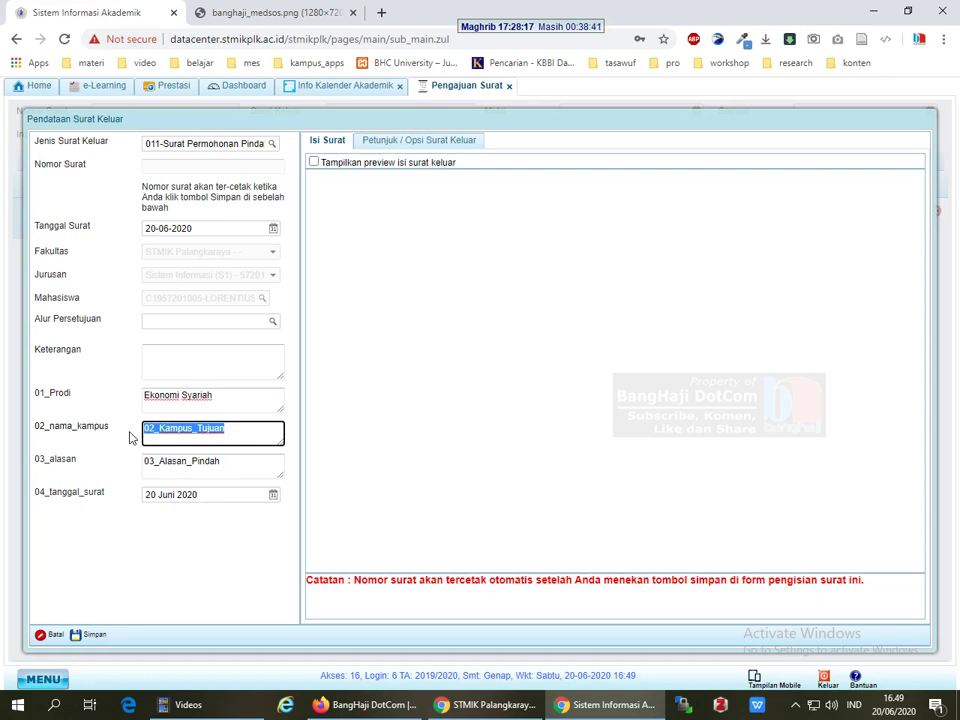
pyautogui.write('Sya')
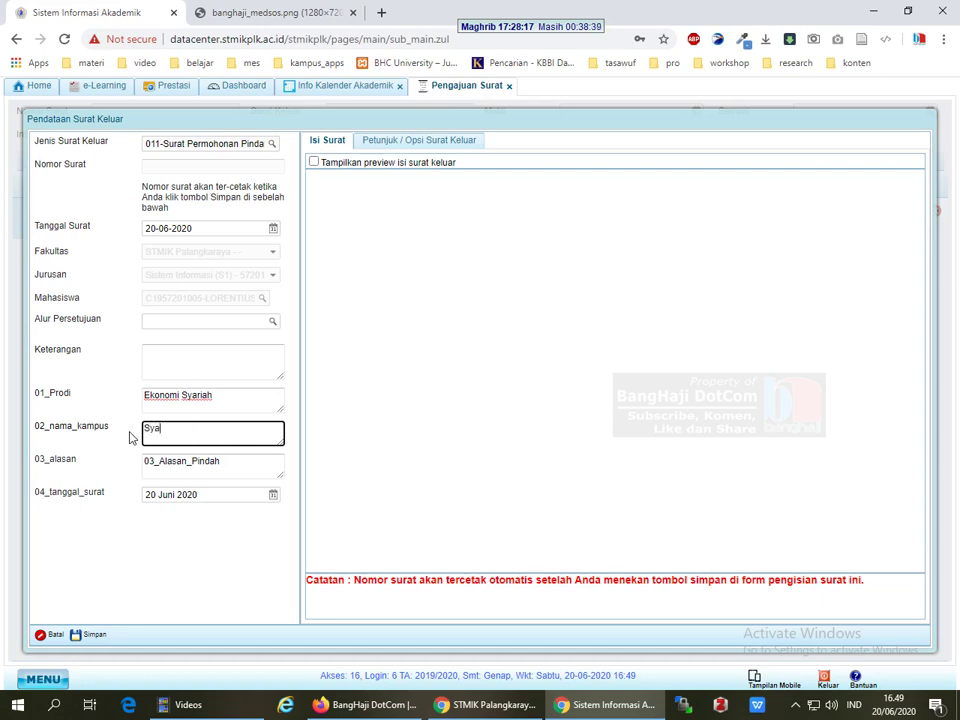
pyautogui.write('riah Indonesia')
# Step: Replace the placeholder transfer reason with "mengikuti orang tua"
pyautogui.click(214, 462)
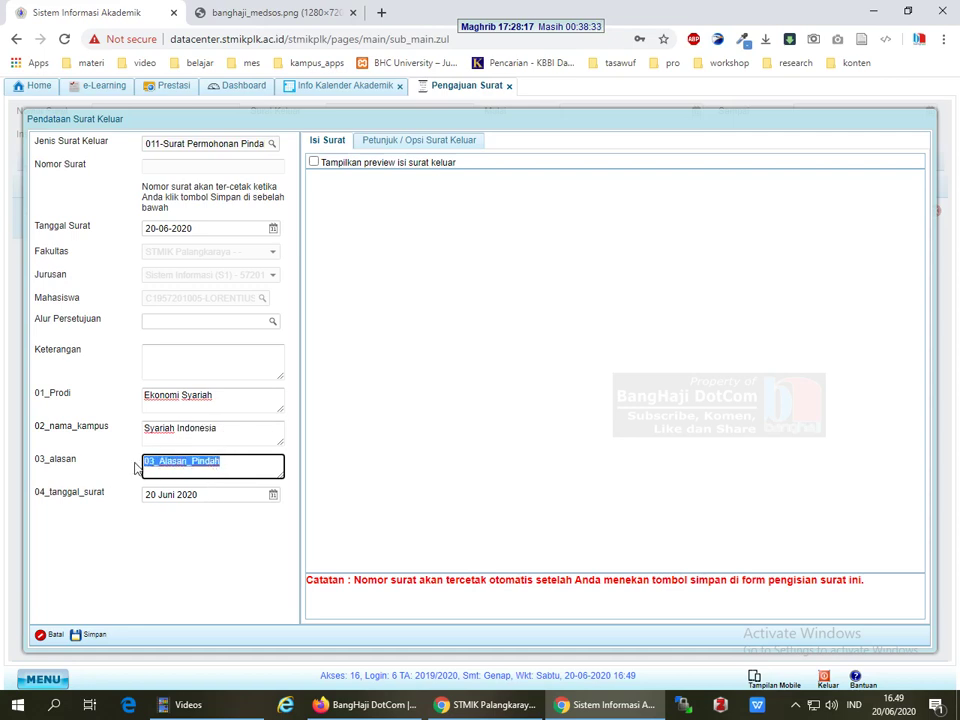
pyautogui.write('meng')
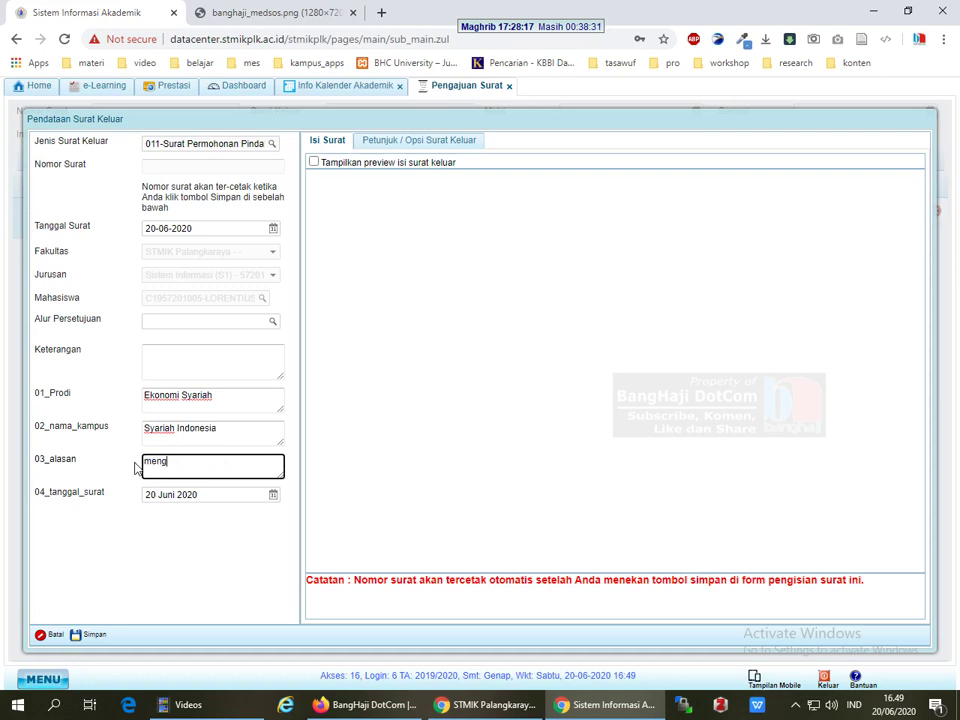
pyautogui.write('ikuti orang tua')
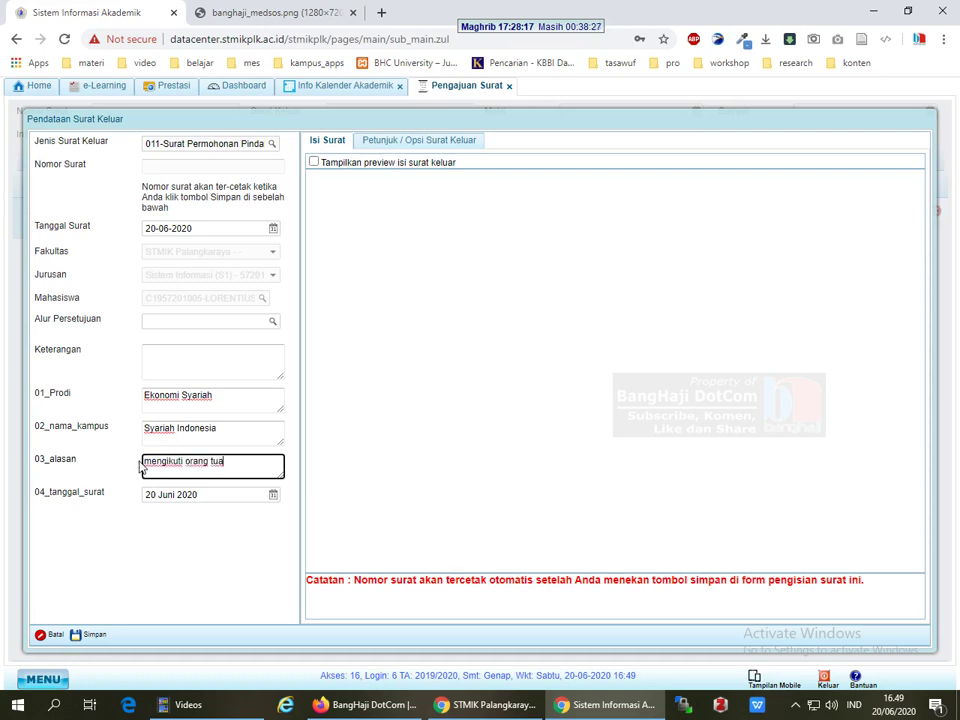
# Step: Turn on the letter content preview and check the entered program, campus, reason, signatures and attachment notes
pyautogui.click(314, 162)
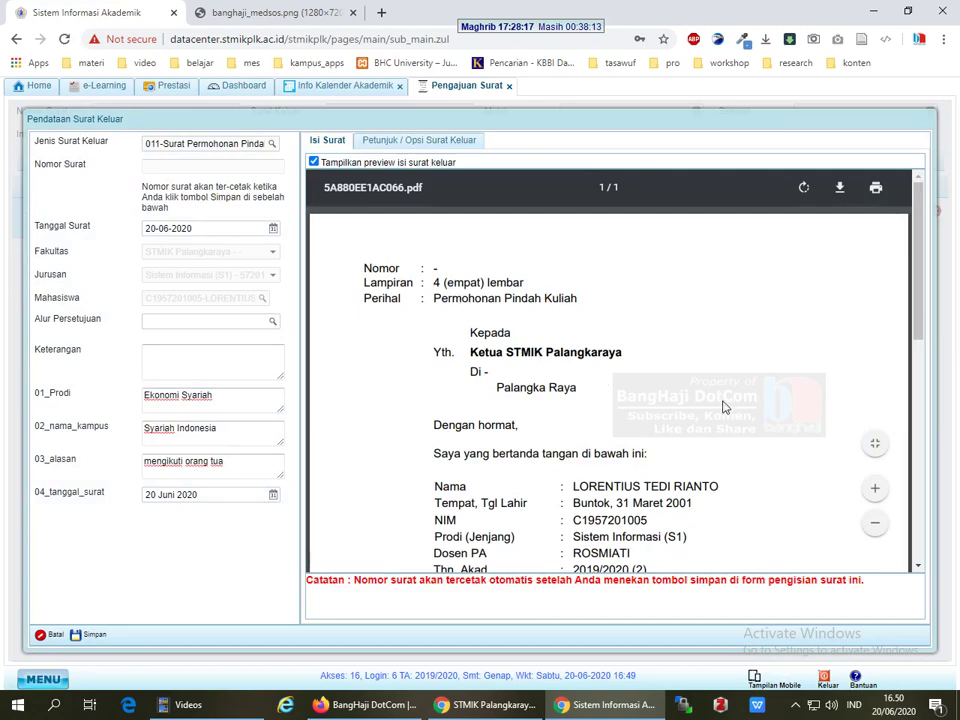
pyautogui.scroll(-3, 703, 398)
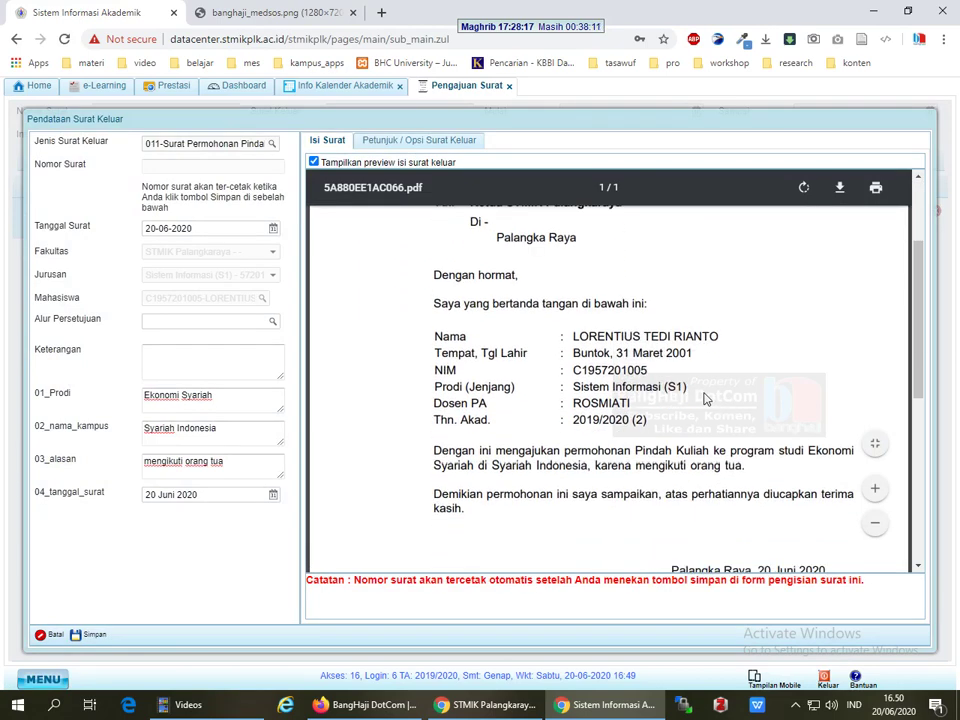
pyautogui.scroll(-2, 623, 392)
pyautogui.scroll(-2, 623, 392)
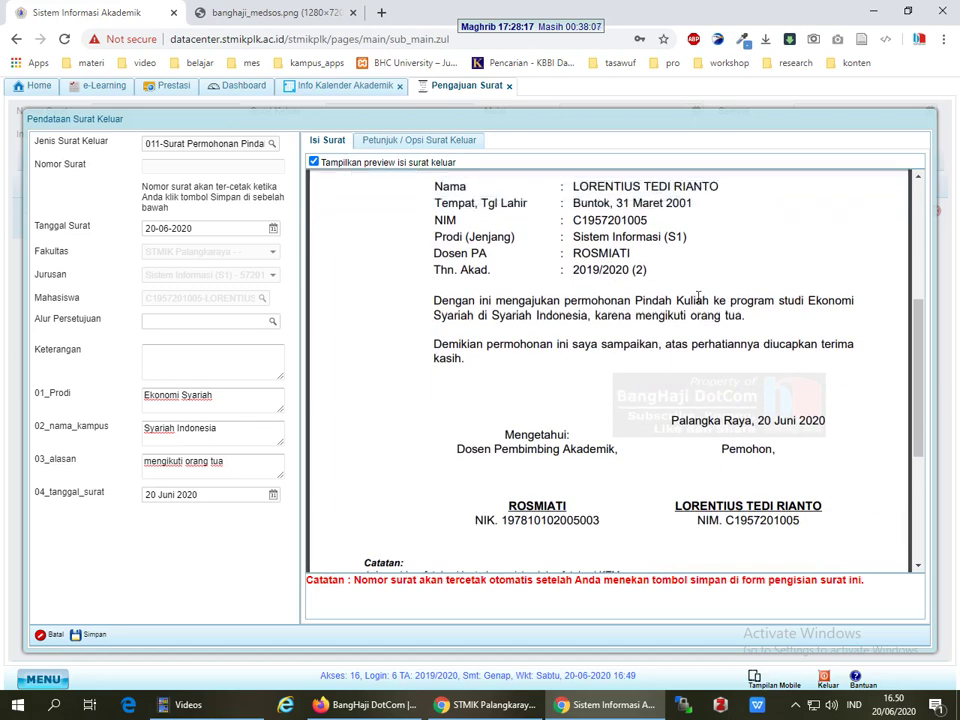
pyautogui.moveTo(807, 301); pyautogui.dragTo(742, 316)
pyautogui.click(482, 314)
pyautogui.click(653, 366)
pyautogui.click(655, 484)
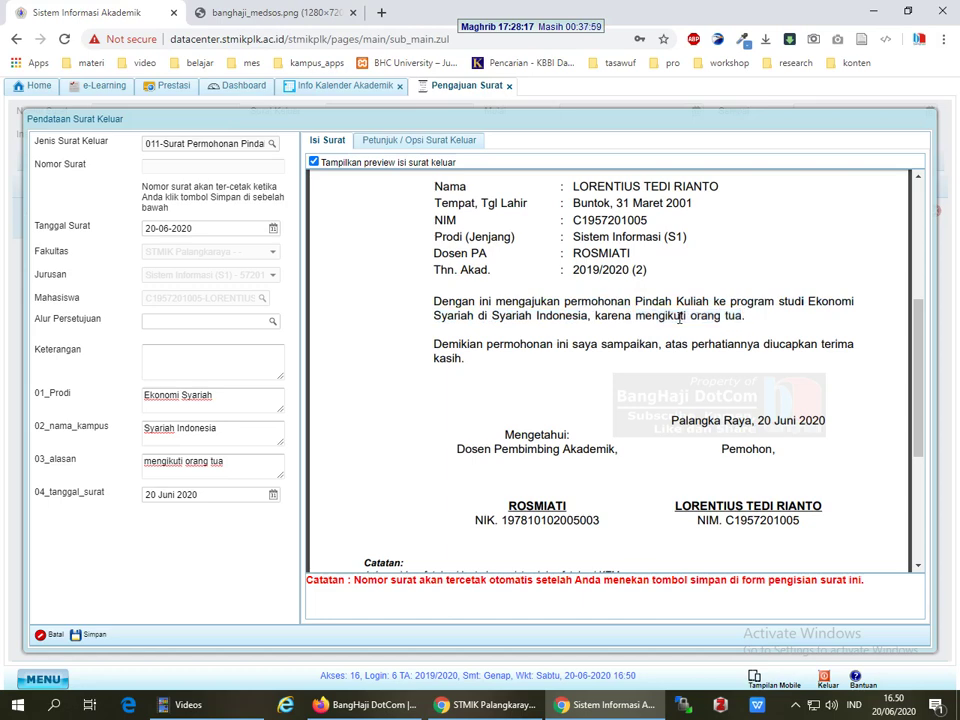
pyautogui.scroll(-3, 655, 484)
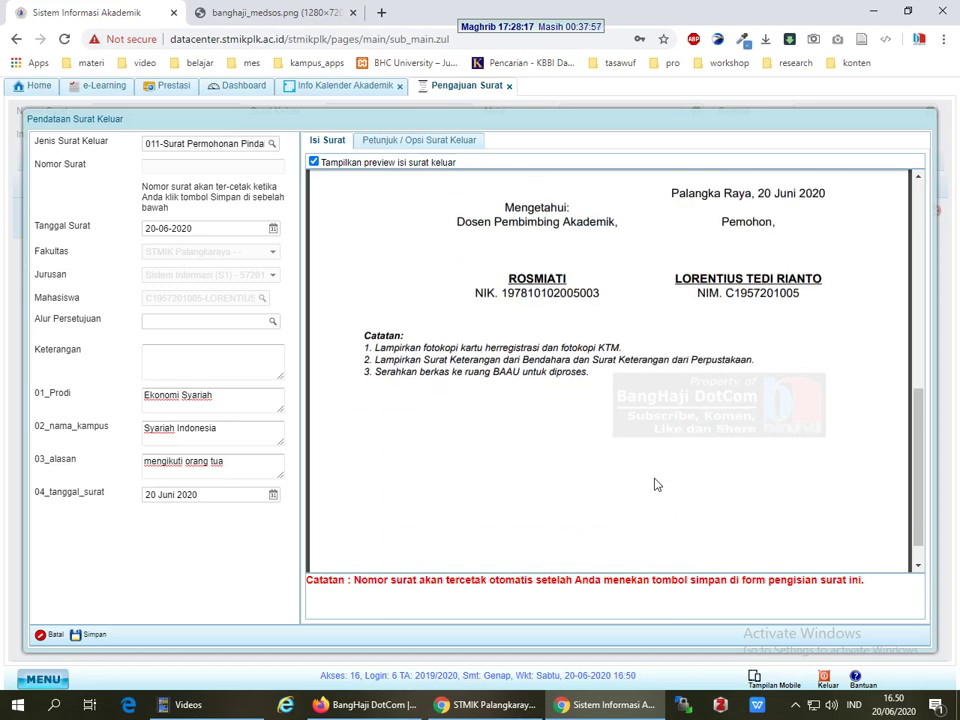
pyautogui.scroll(10, 655, 480)
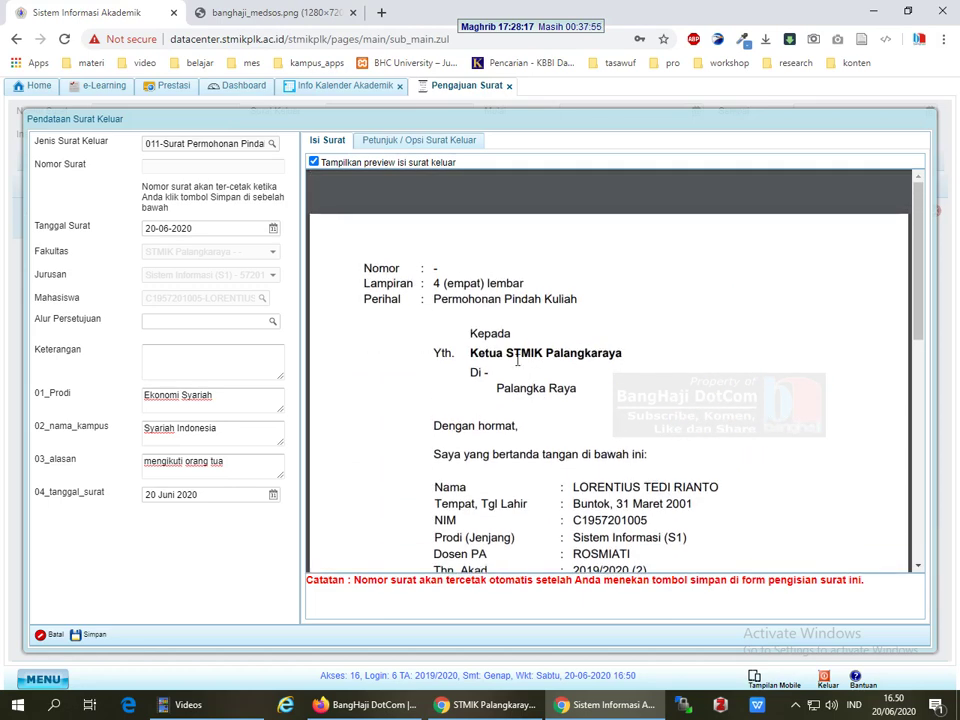
pyautogui.moveTo(396, 248)
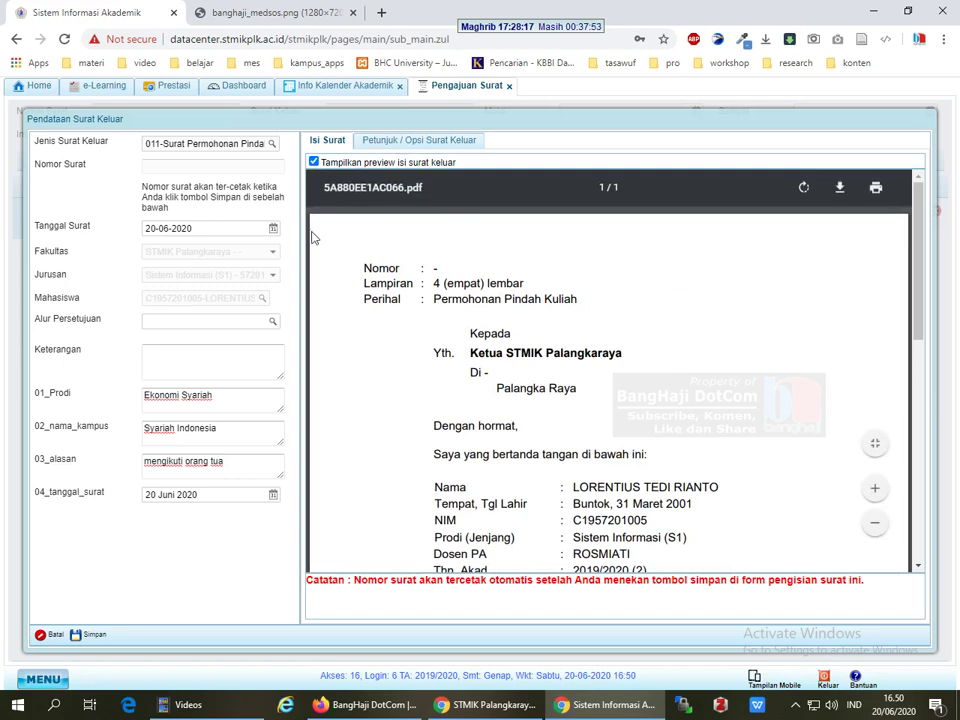
# Step: Save the transfer request letter, and review its generated report down to the Catatan notes before closing it
pyautogui.click(93, 636)
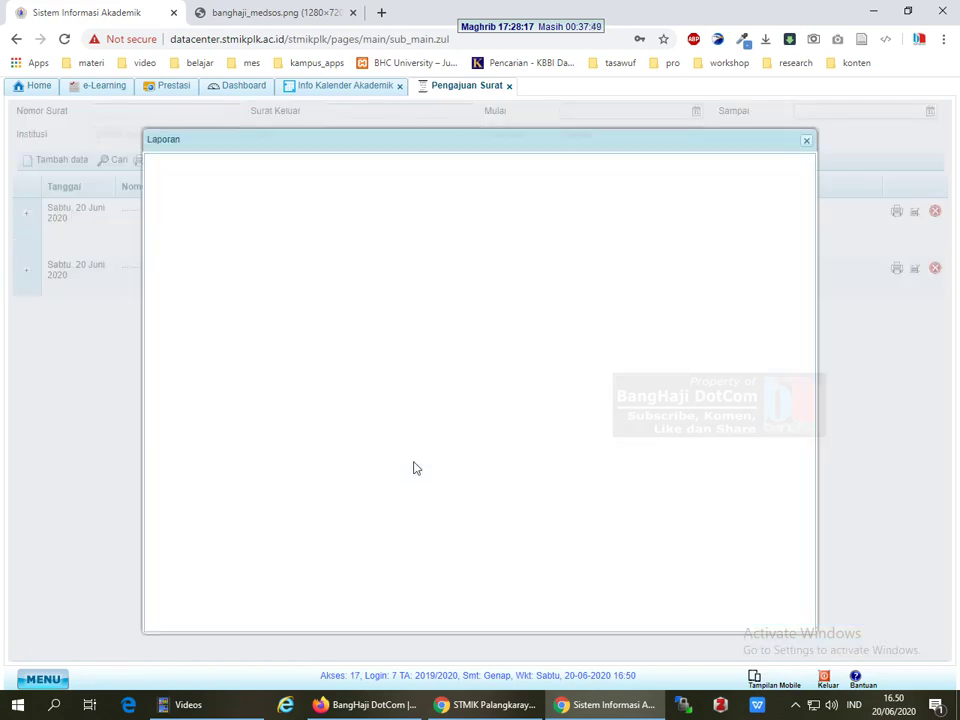
pyautogui.scroll(-3, 593, 349)
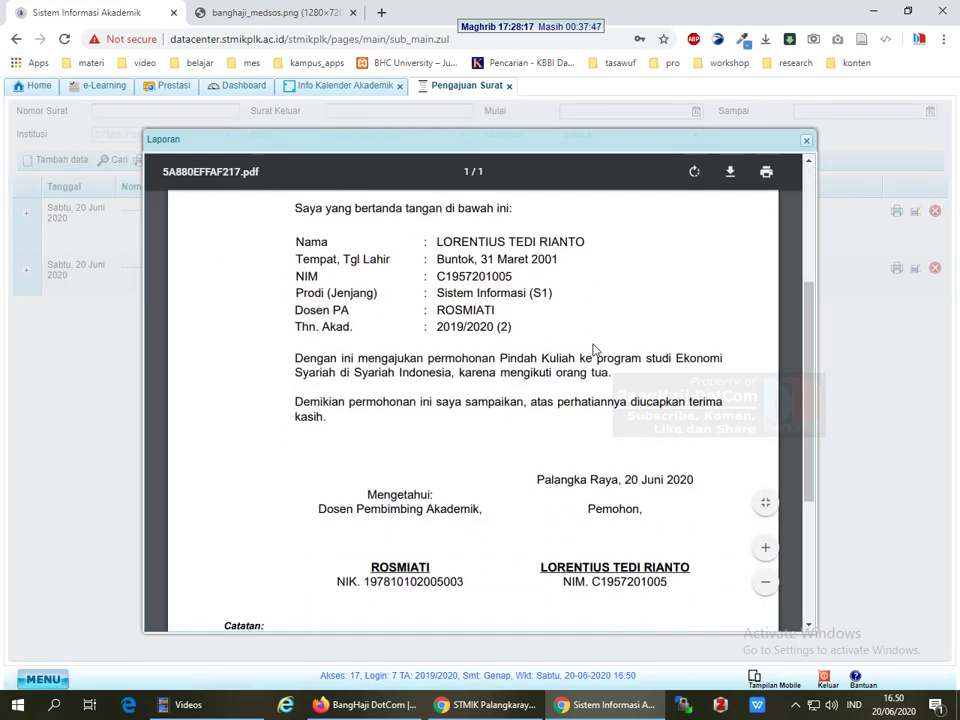
pyautogui.scroll(-3, 593, 349)
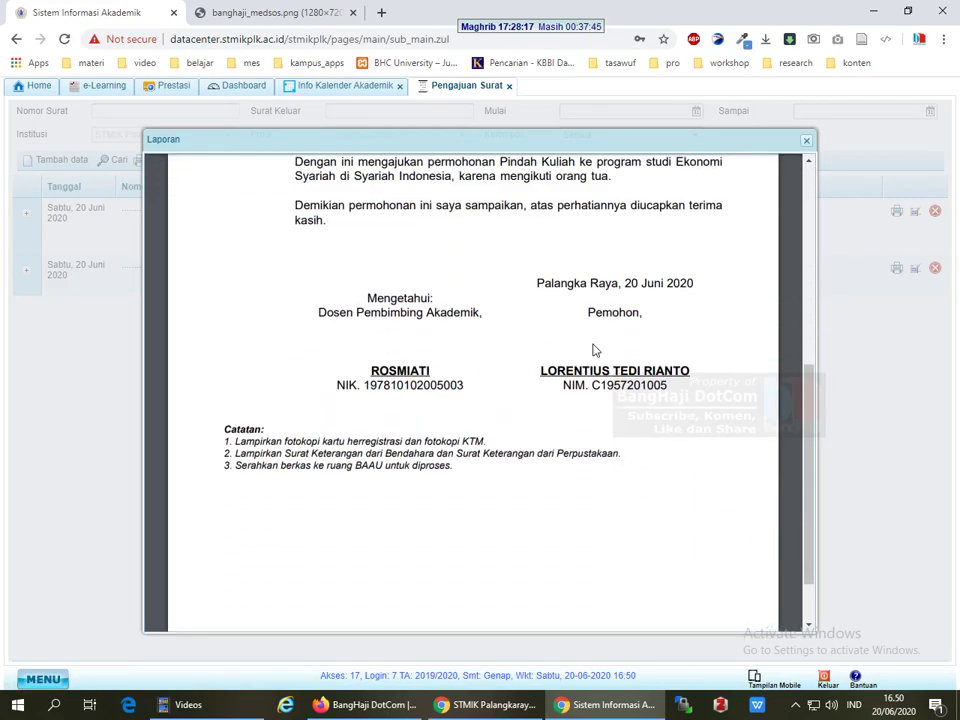
pyautogui.scroll(6, 593, 349)
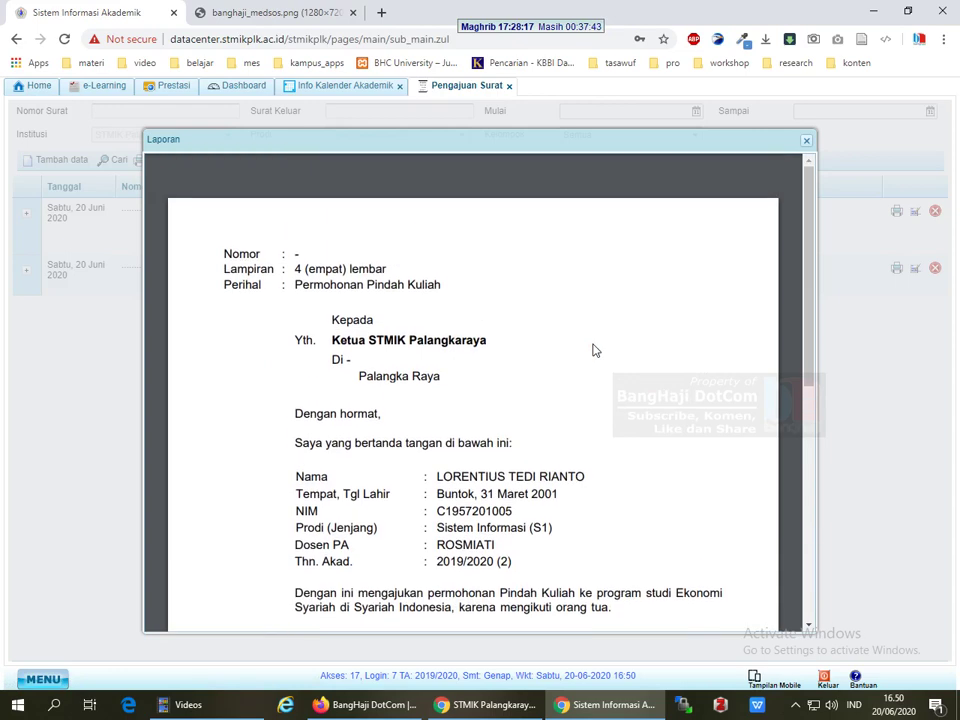
pyautogui.scroll(-6, 593, 349)
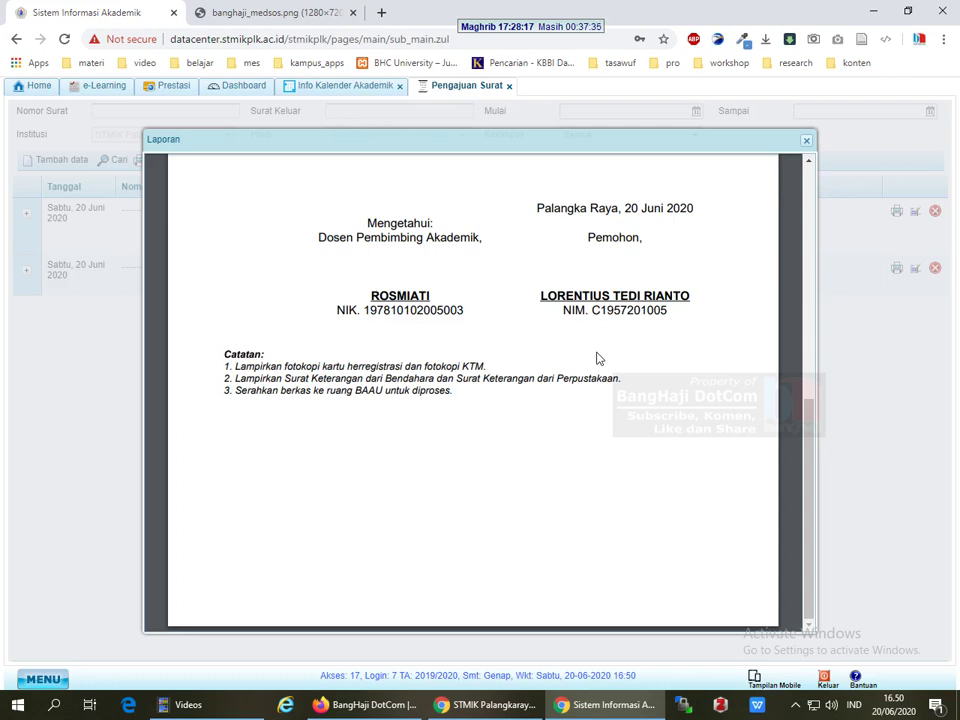
pyautogui.click(807, 141)
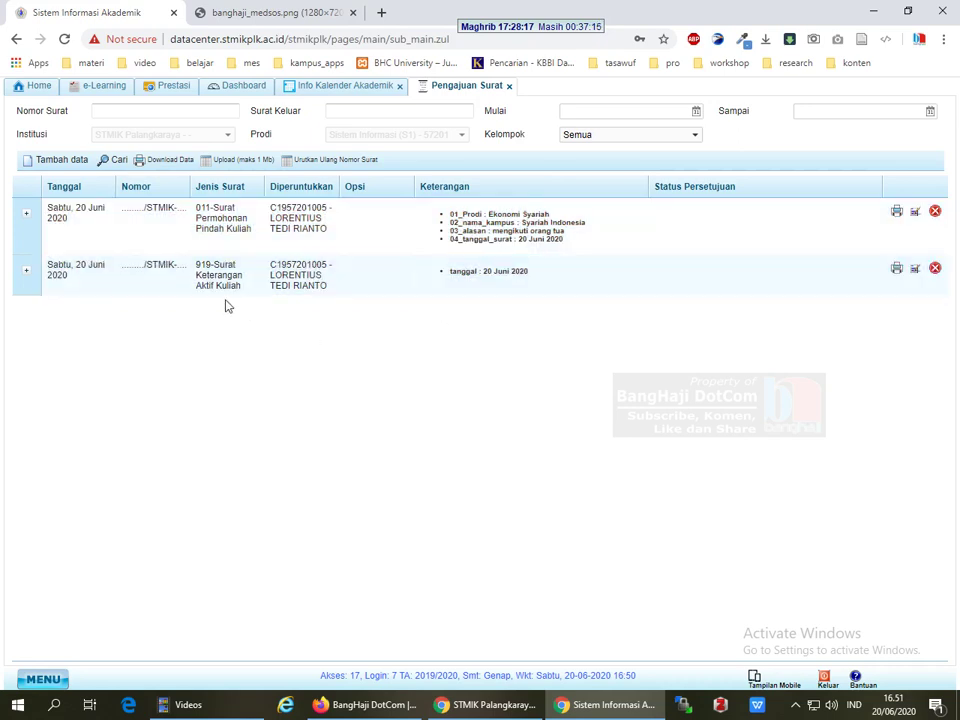
# Step: Add another outgoing letter and choose 002-Surat Permohonan Izin Penelitian Tugas Akhir as its letter type
pyautogui.click(222, 292)
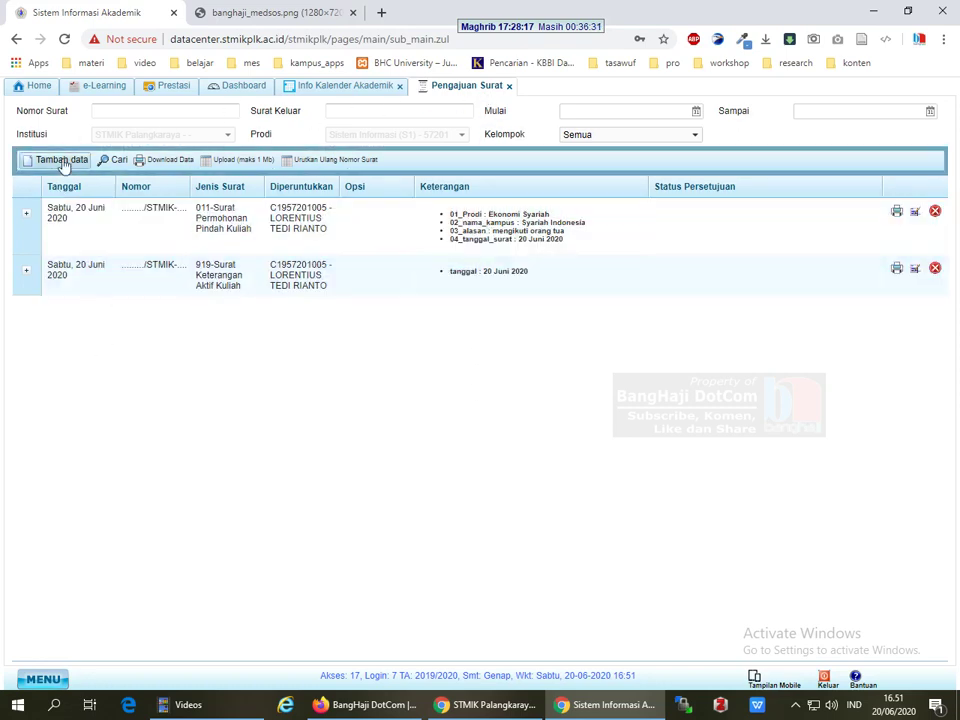
pyautogui.click(62, 160)
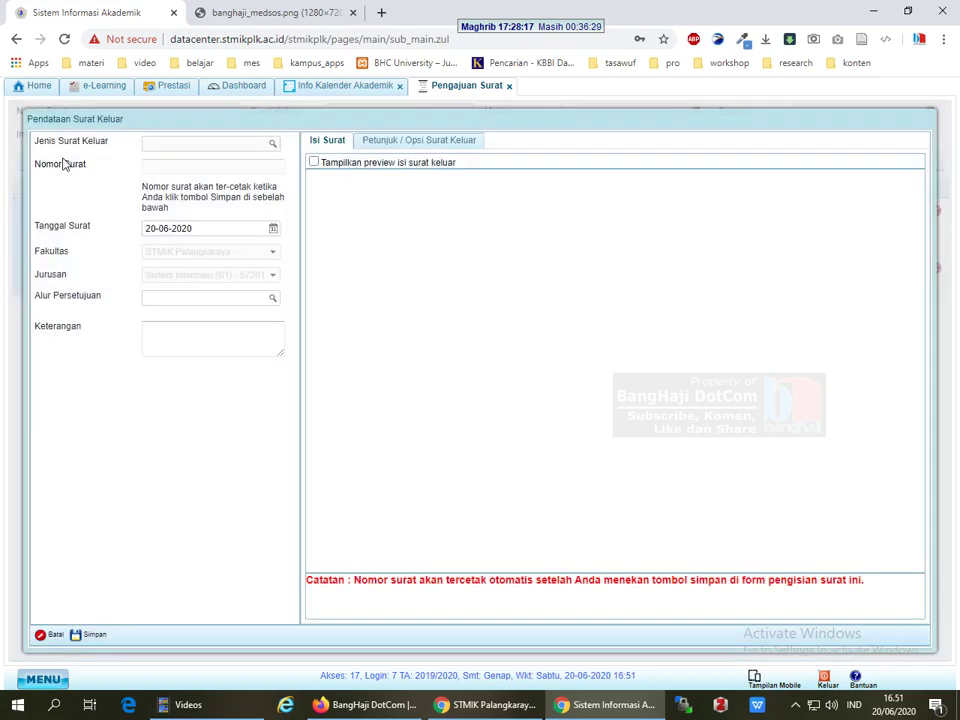
pyautogui.click(272, 143)
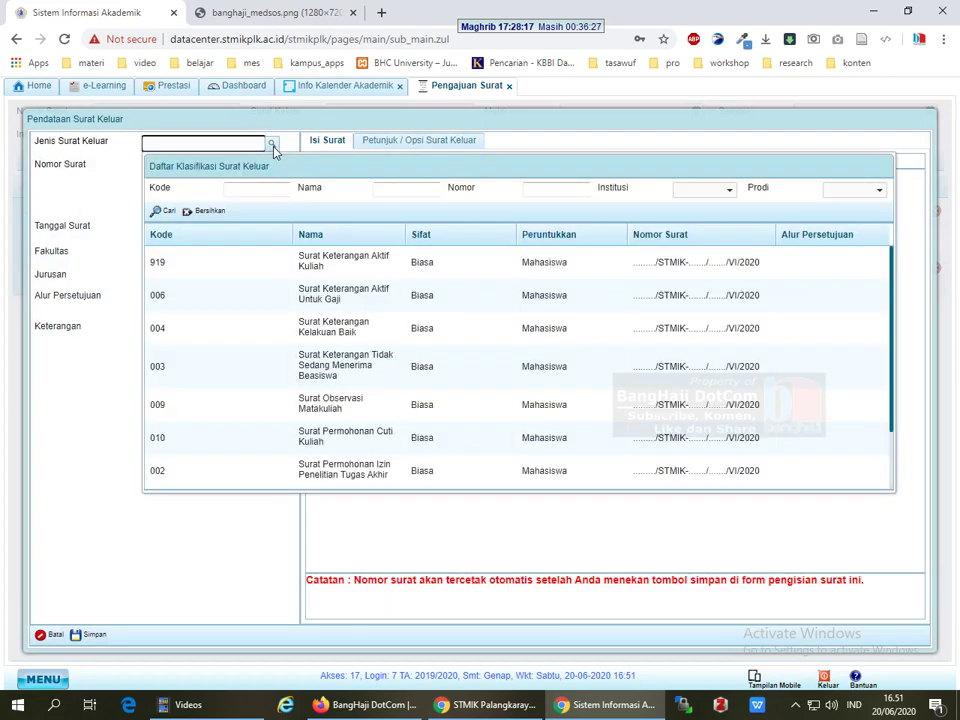
pyautogui.scroll(-1, 572, 362)
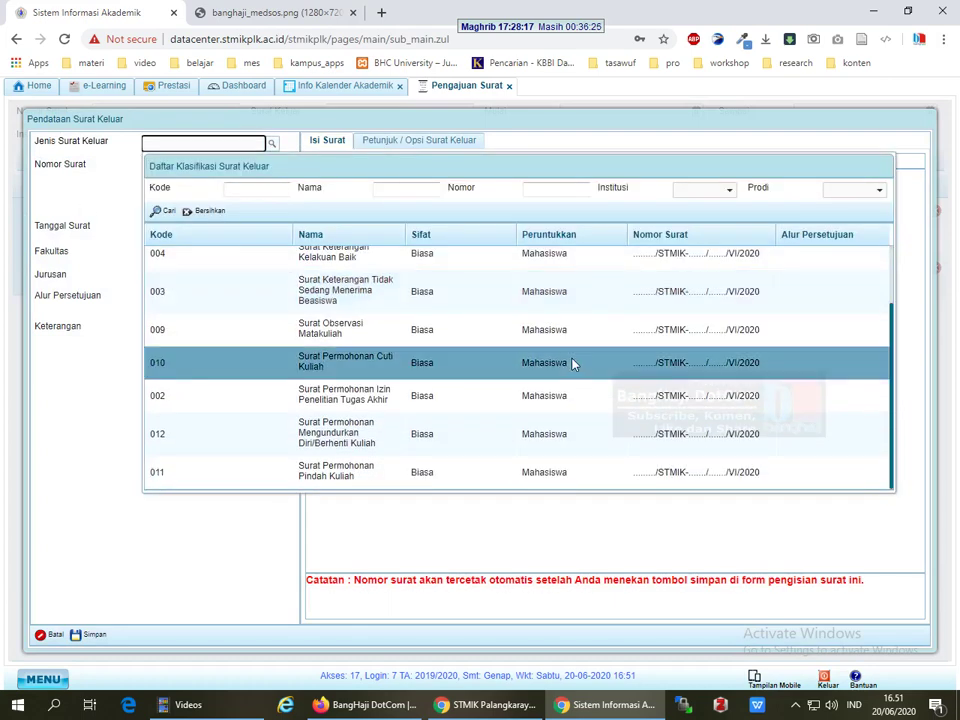
pyautogui.doubleClick(370, 396)
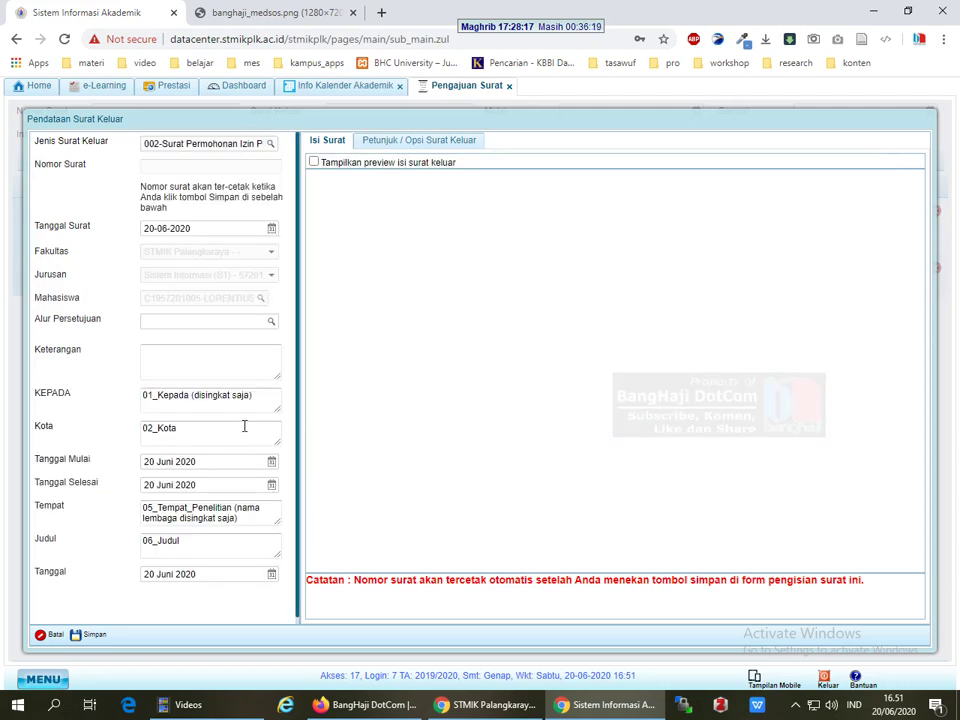
pyautogui.scroll(-1, 244, 426)
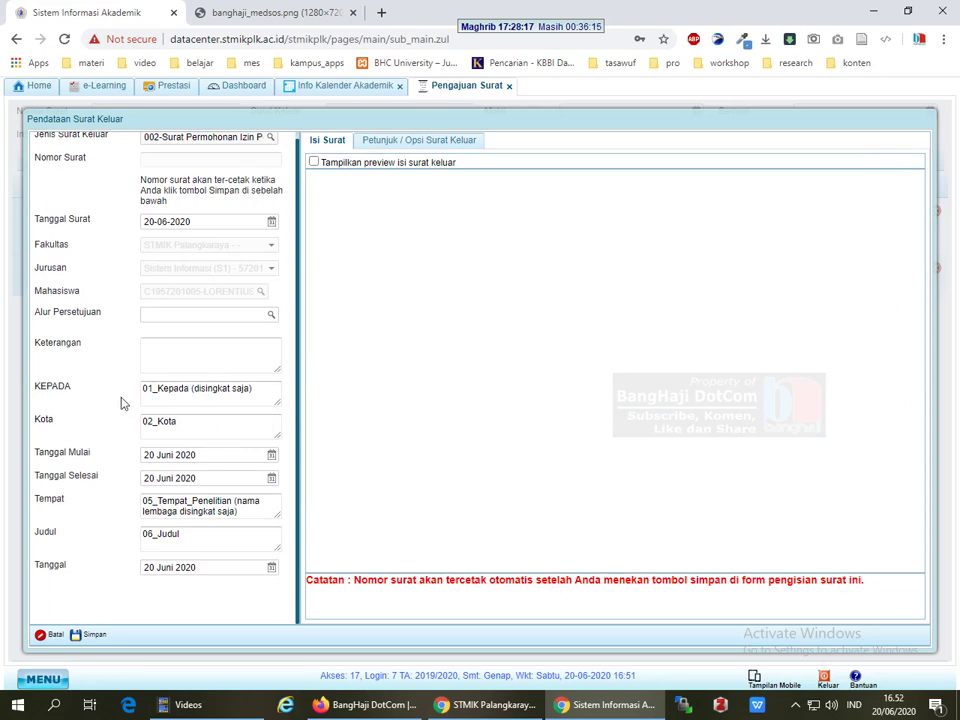
# Step: Replace the placeholder recipient with "Manejer BangHaji DotCom" and the placeholder city with "Palangka Raya"
pyautogui.moveTo(259, 389); pyautogui.dragTo(129, 390)
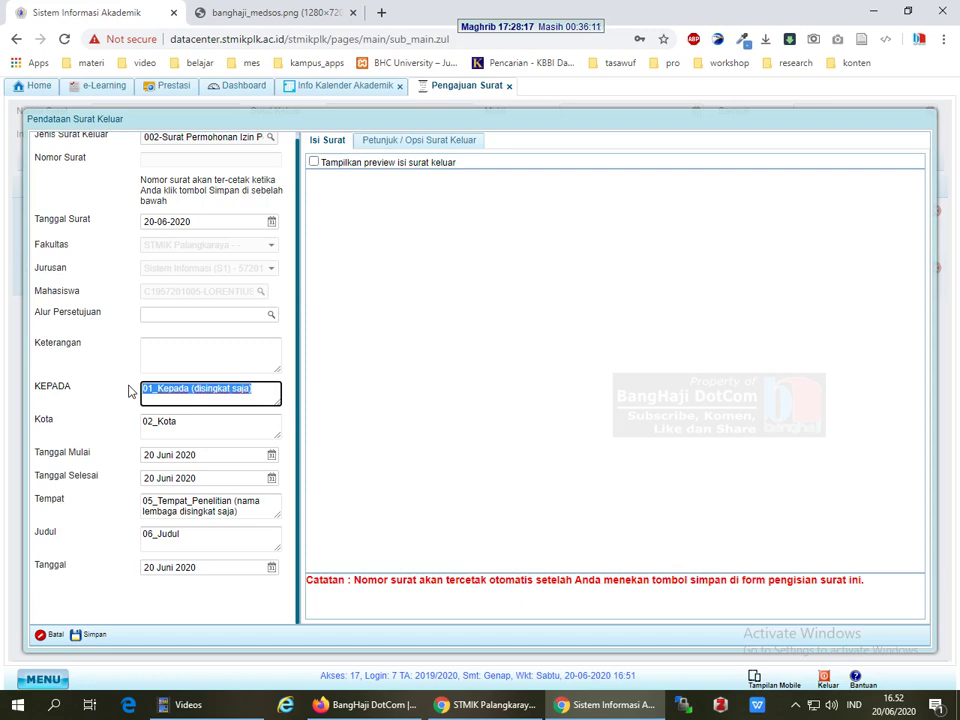
pyautogui.write('Ma')
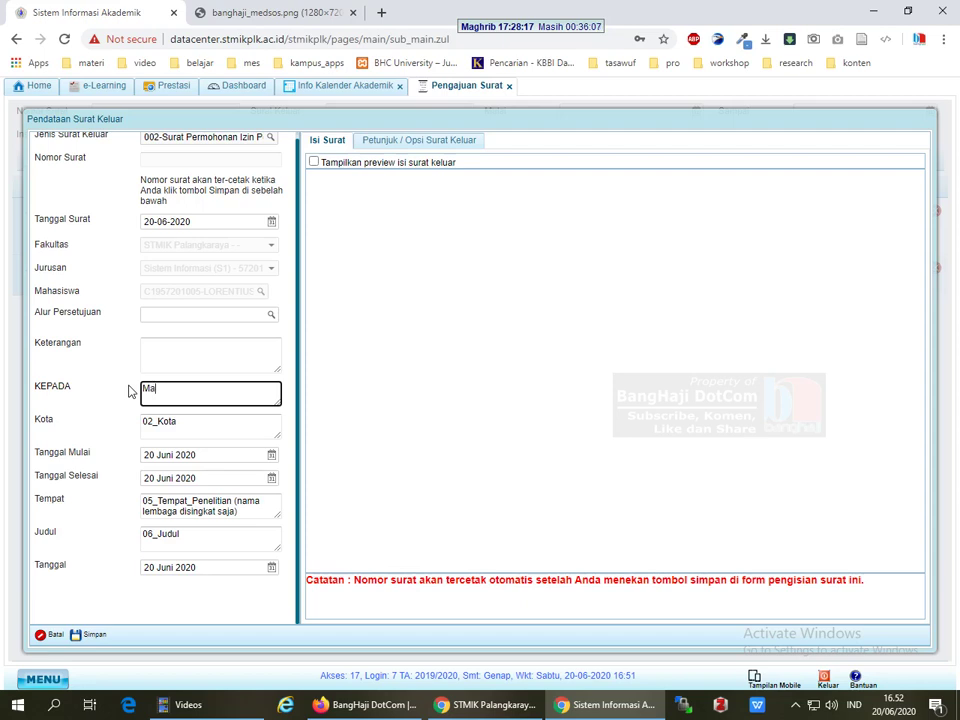
pyautogui.write('nejer BangHaji Do')
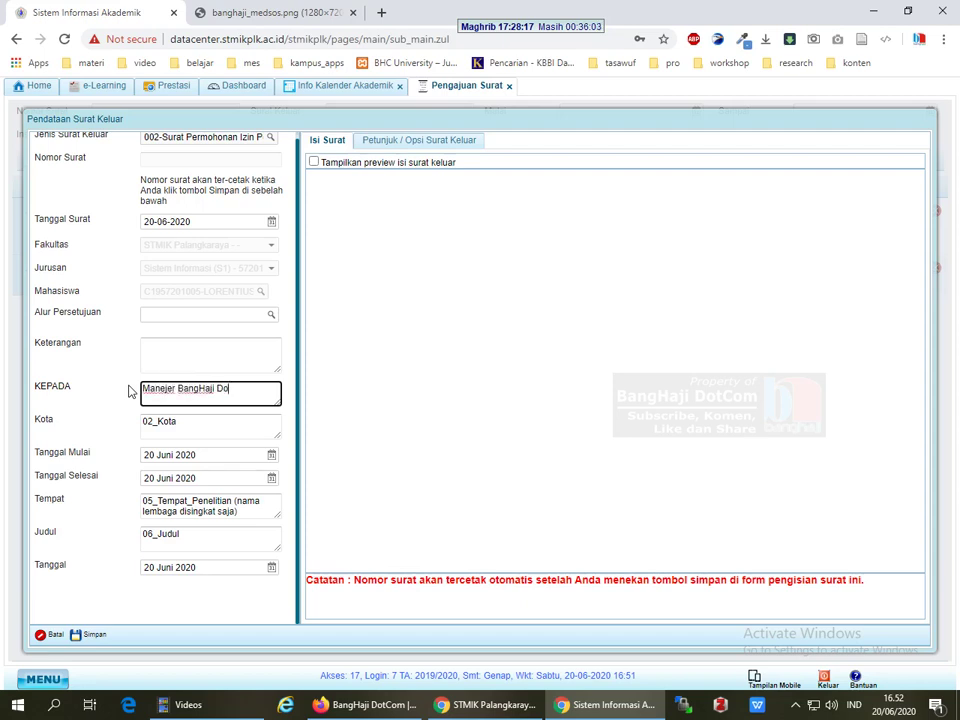
pyautogui.write('tCom')
pyautogui.press('Tab')
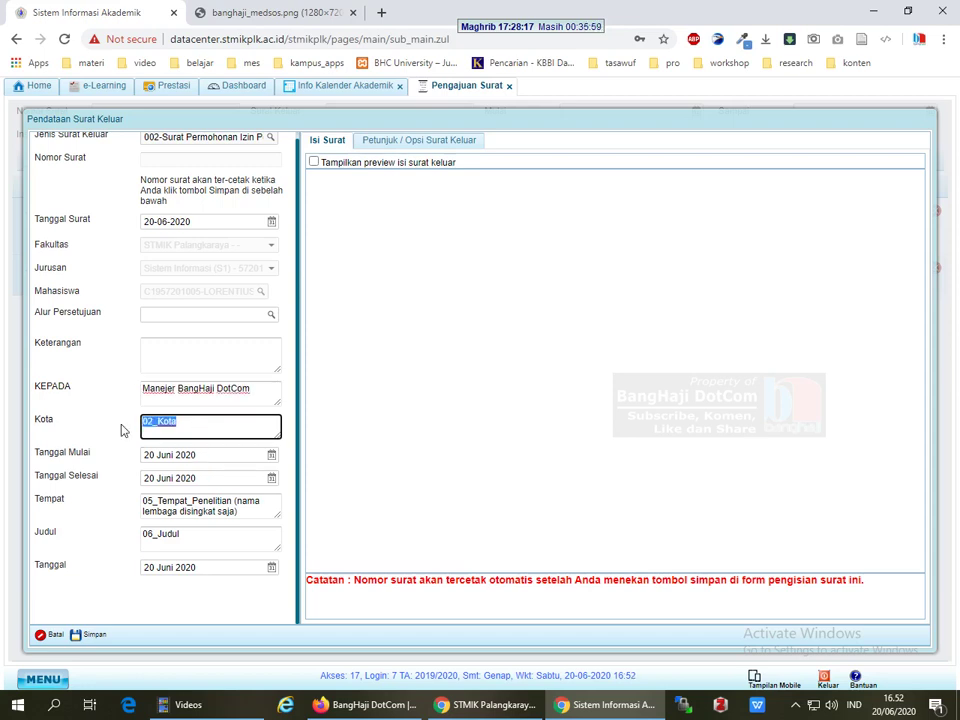
pyautogui.write('Palangka Raya')
# Step: Set the research period's start date to 01 Juli 2020 and its end date to 02 Oktober 2020
pyautogui.click(271, 456)
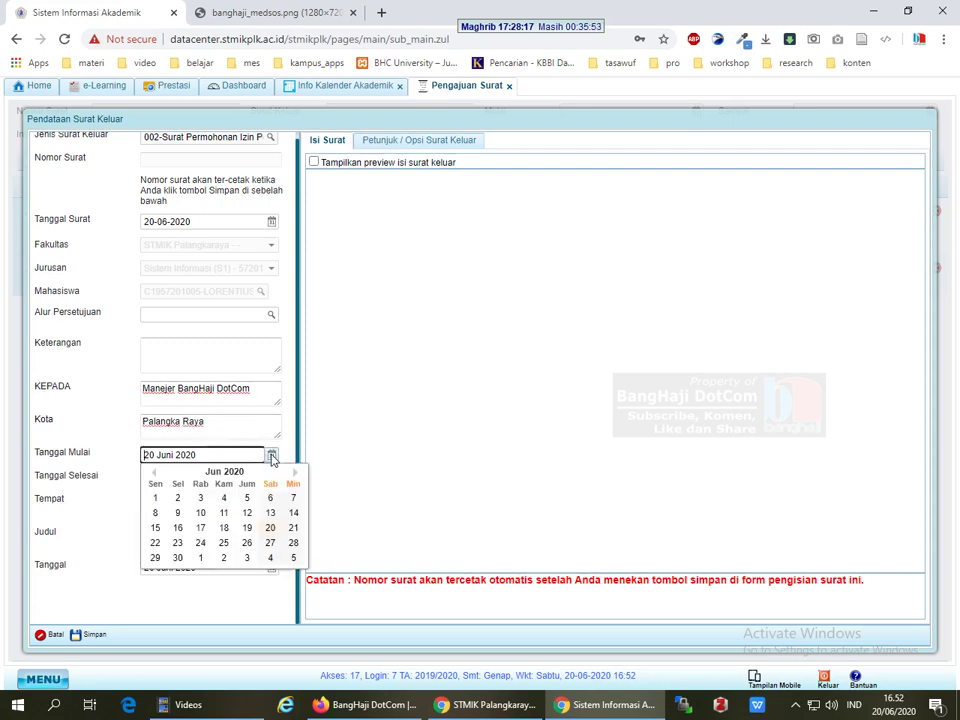
pyautogui.click(294, 473)
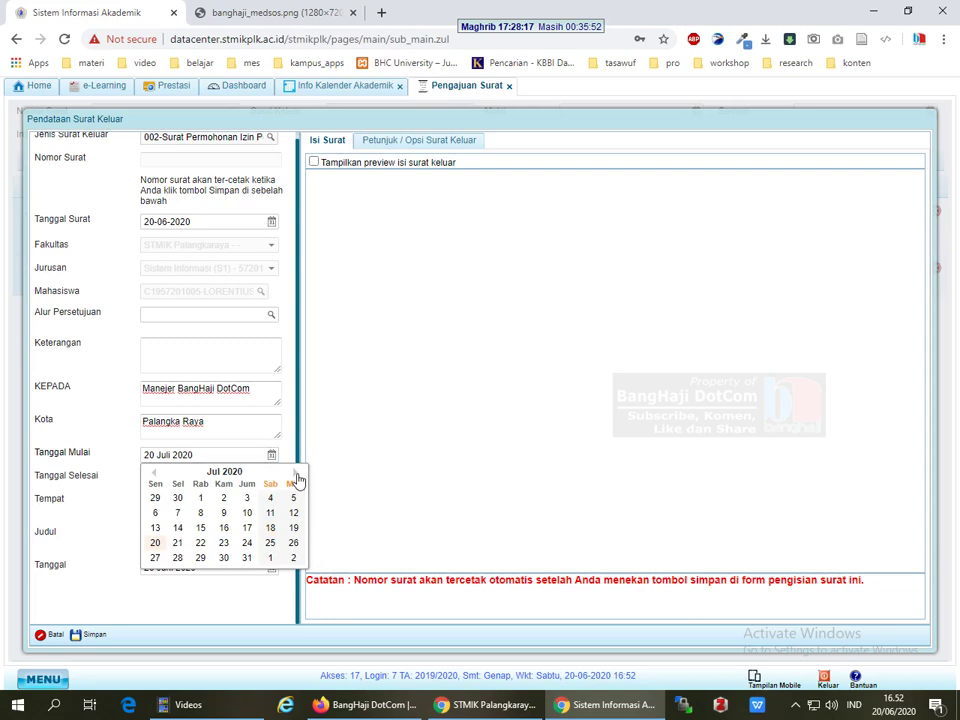
pyautogui.click(204, 499)
pyautogui.click(271, 479)
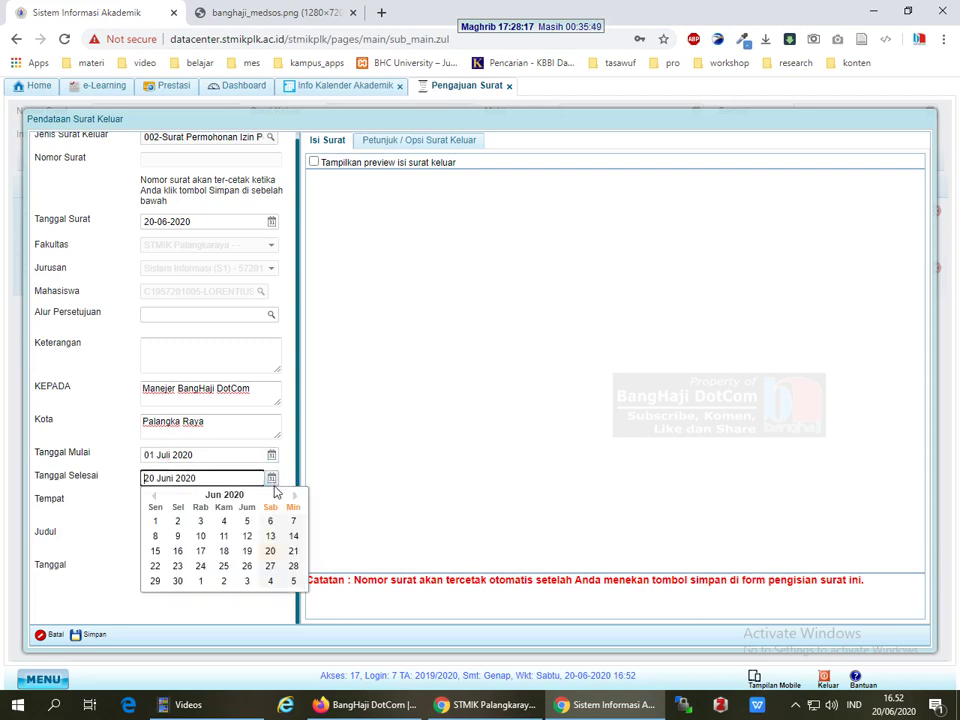
pyautogui.click(297, 497)
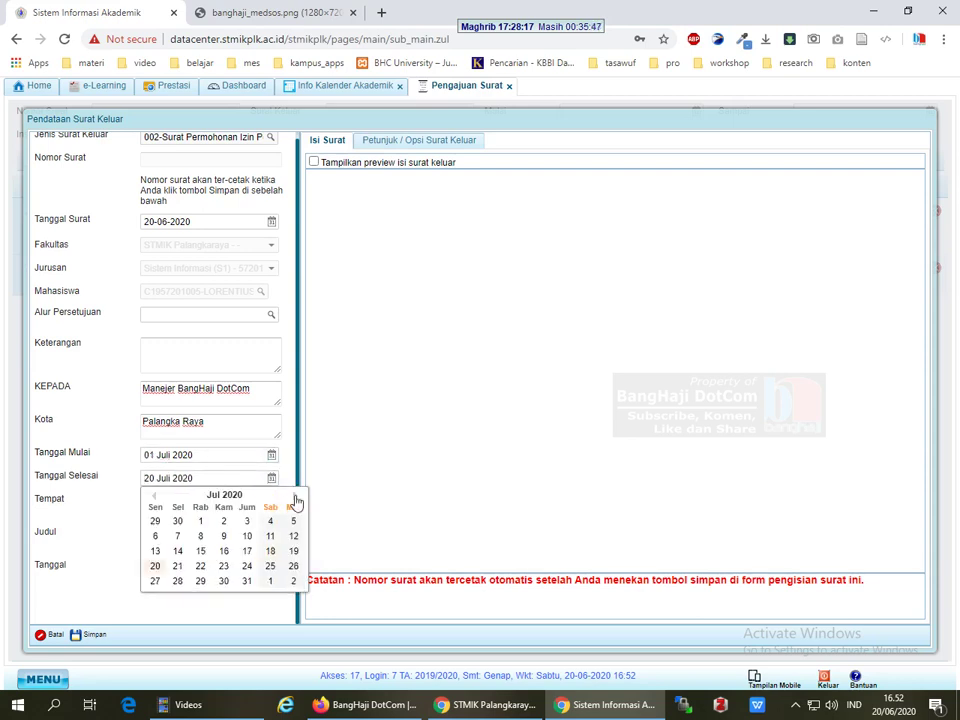
pyautogui.click(296, 498)
pyautogui.click(296, 498)
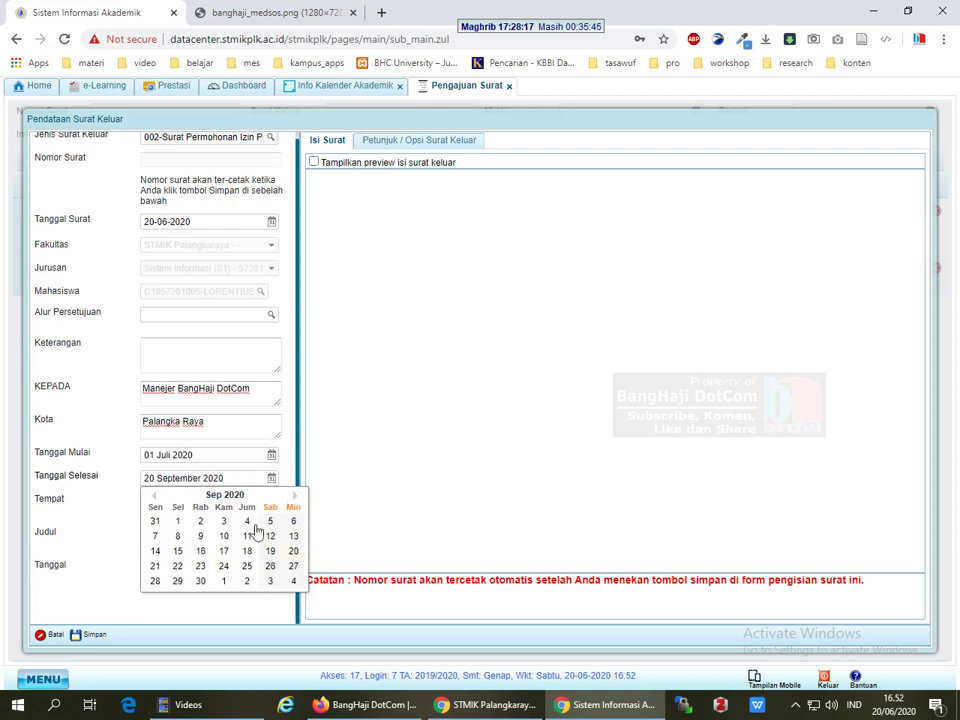
pyautogui.click(202, 583)
pyautogui.click(273, 481)
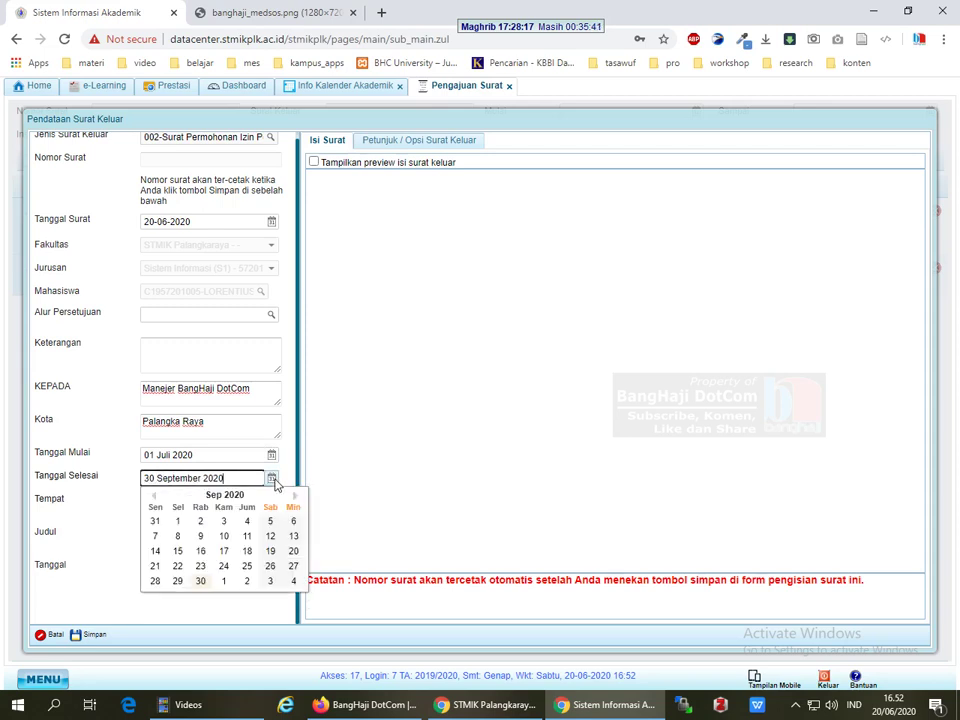
pyautogui.click(296, 498)
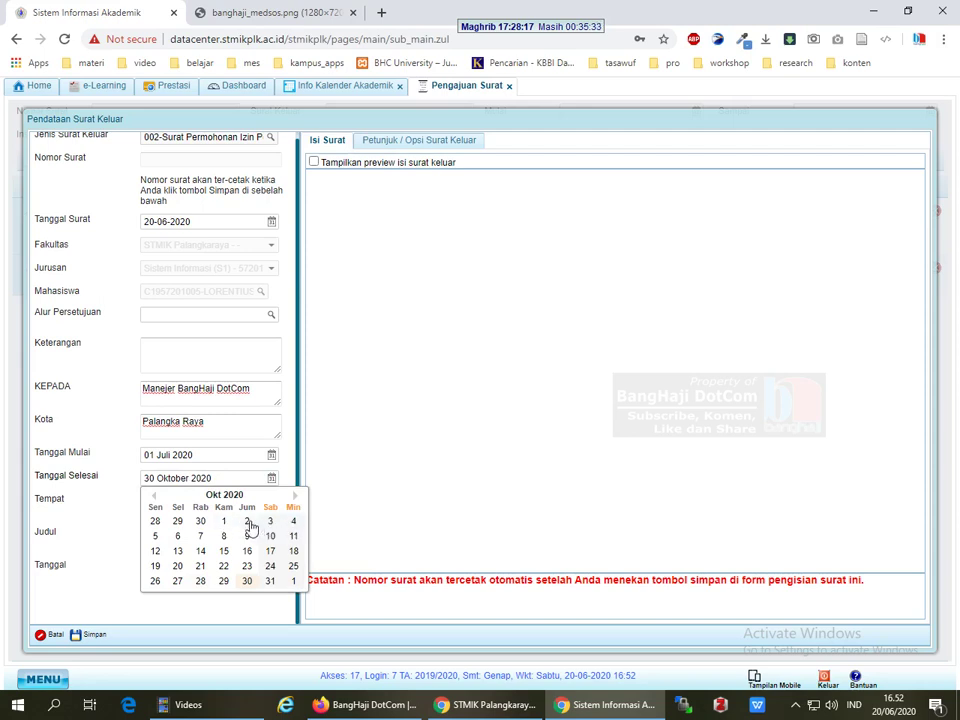
pyautogui.click(250, 527)
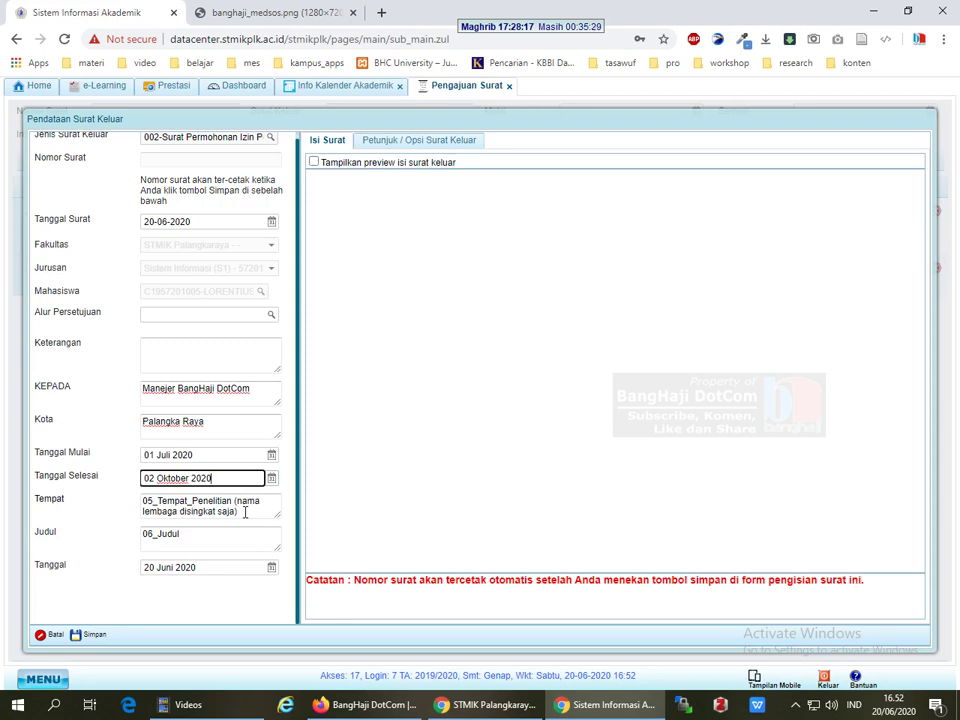
# Step: Enter "BangHaji DotCom" as the research place and "Sistem Informasi Penjadwalan Publikasi Artikel di Banghaji DotCom" as the title
pyautogui.moveTo(244, 512); pyautogui.dragTo(122, 508)
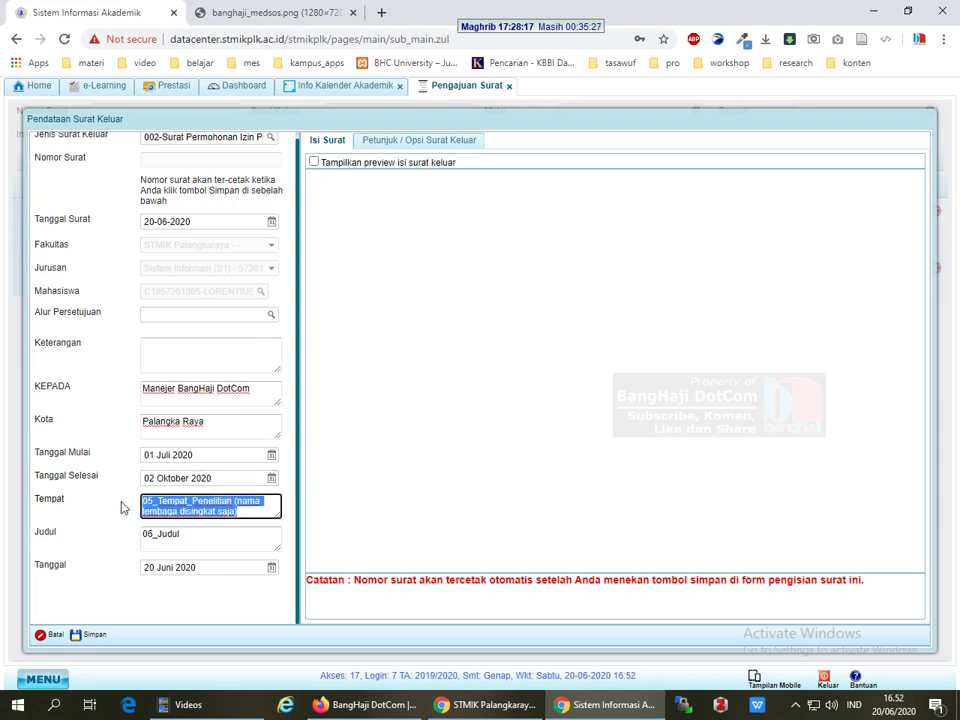
pyautogui.write('BangHaj')
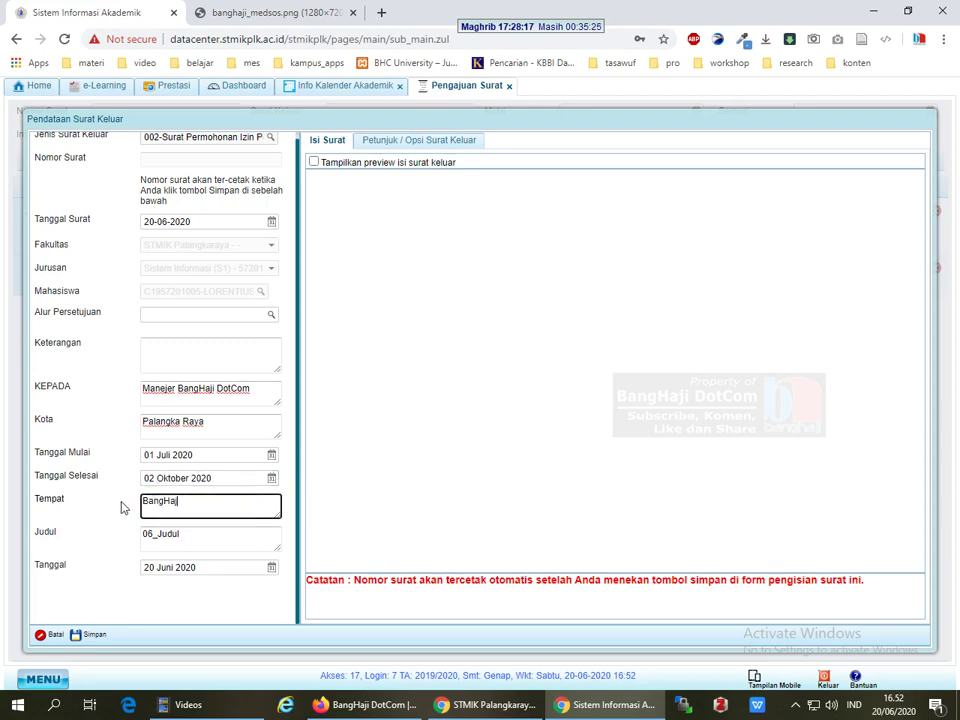
pyautogui.write('i DotCom')
pyautogui.moveTo(186, 534); pyautogui.dragTo(111, 540)
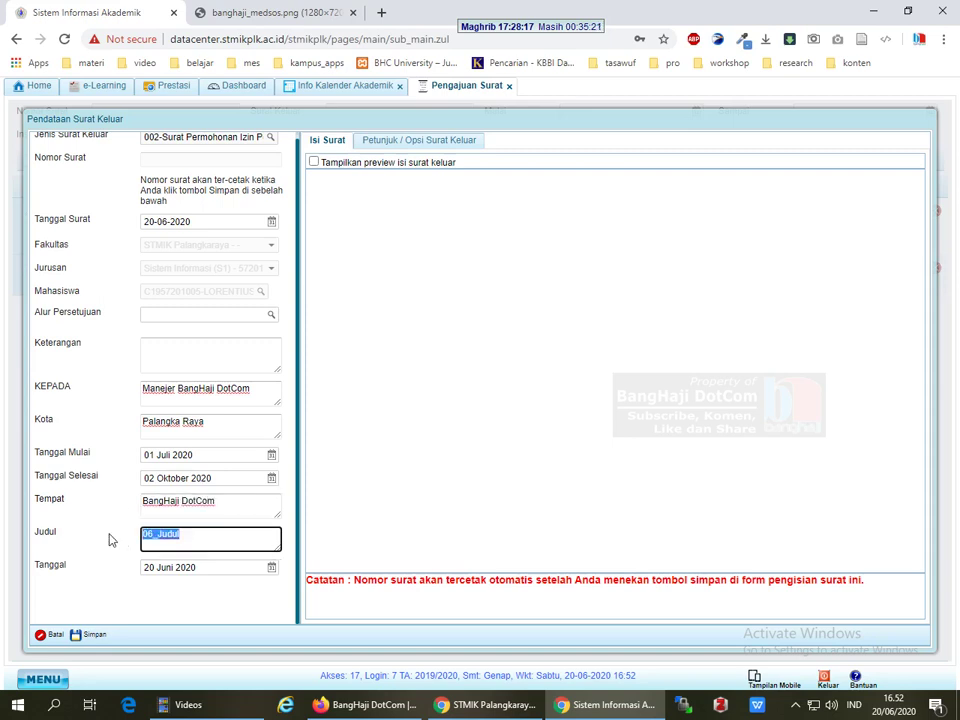
pyautogui.write('Sistem Informasi Peni')
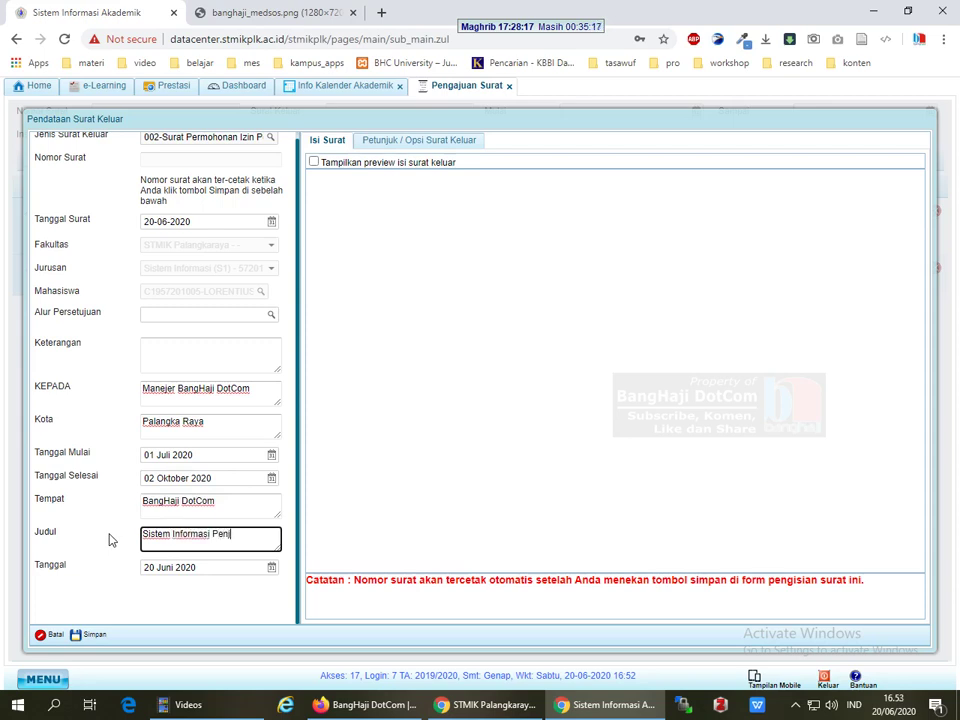
pyautogui.write('adwalan Publikasi ')
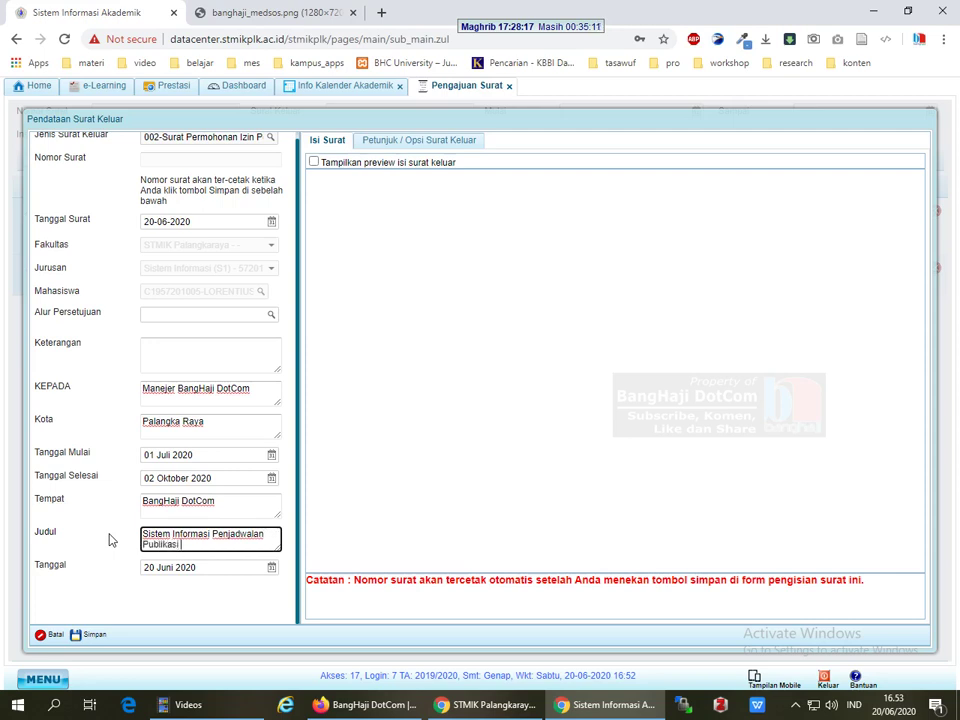
pyautogui.write('Artikel di Bangh')
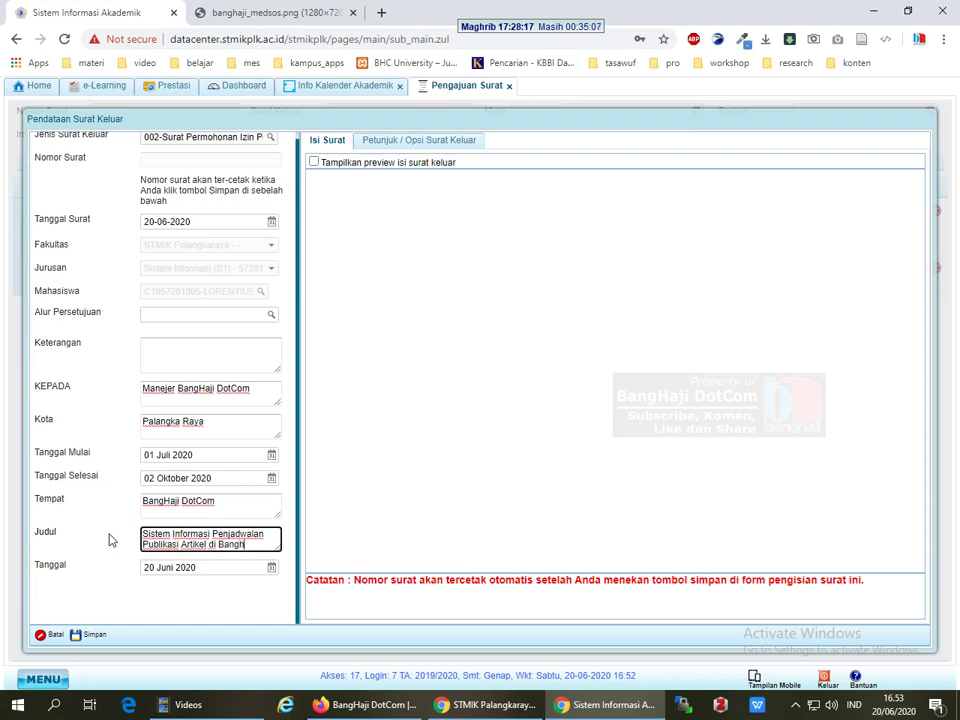
pyautogui.write('aji DotCom')
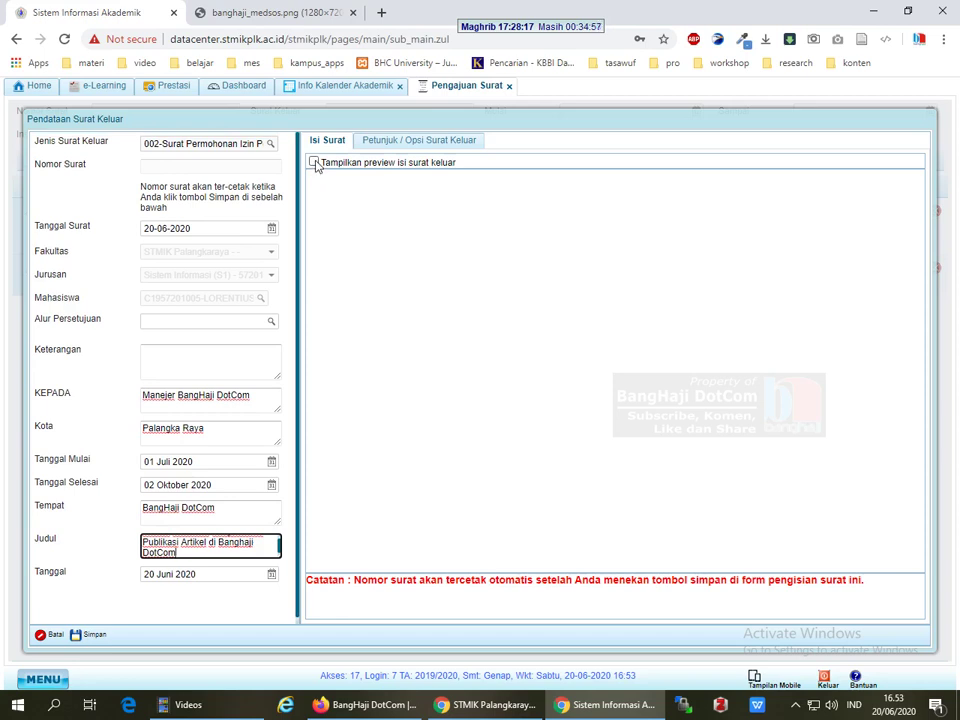
# Step: Save the research permit letter, and review the recipient, research period, place, title and signature in its generated report before closing it
pyautogui.click(90, 634)
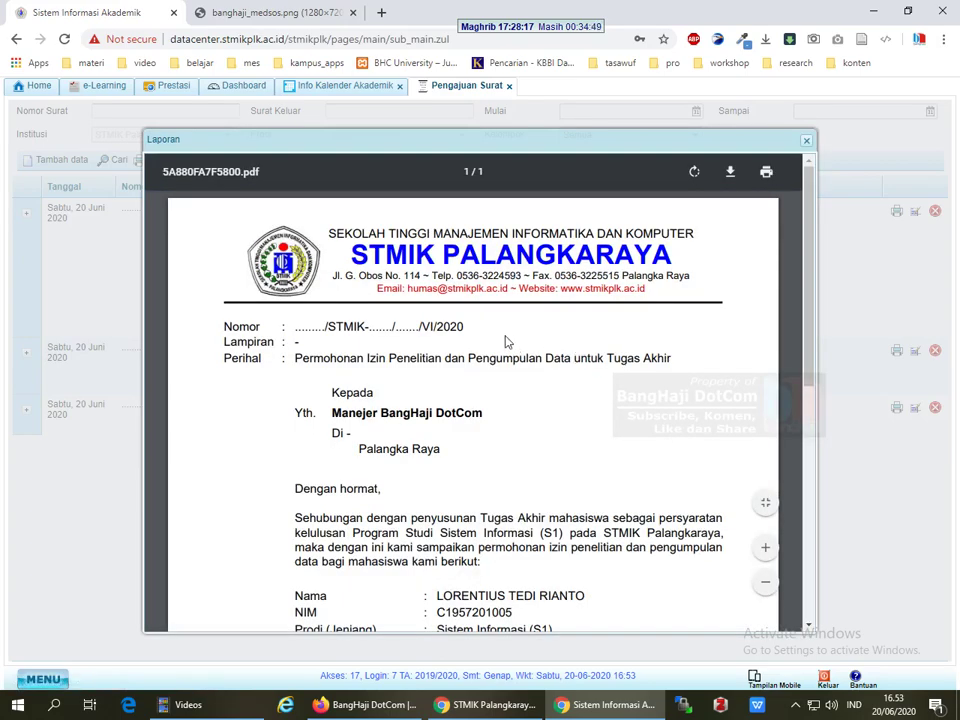
pyautogui.scroll(-1, 650, 369)
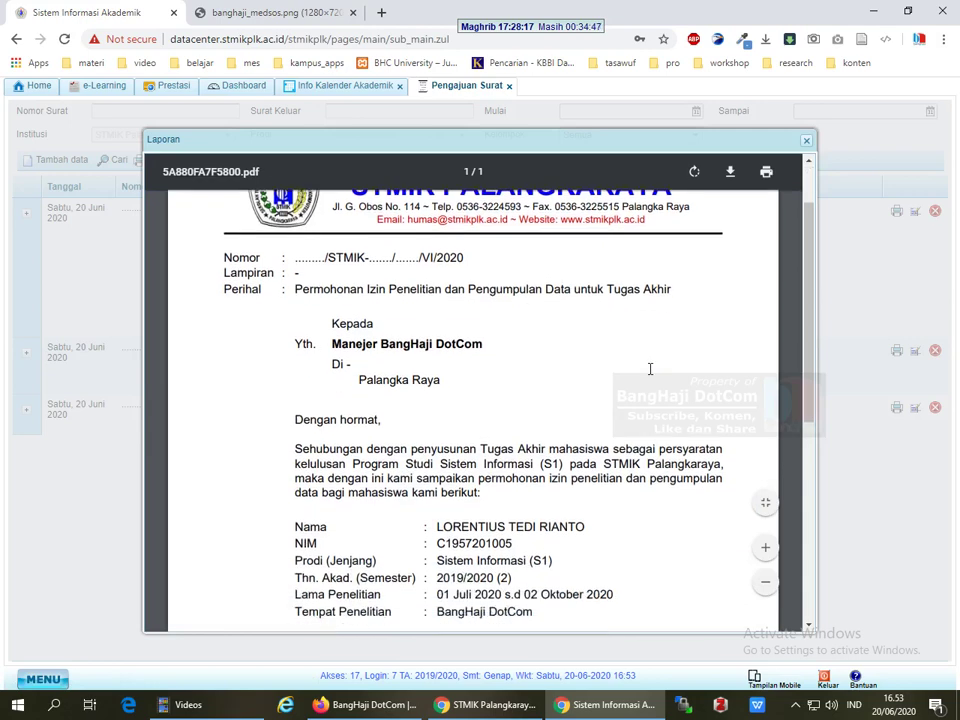
pyautogui.scroll(-1, 650, 369)
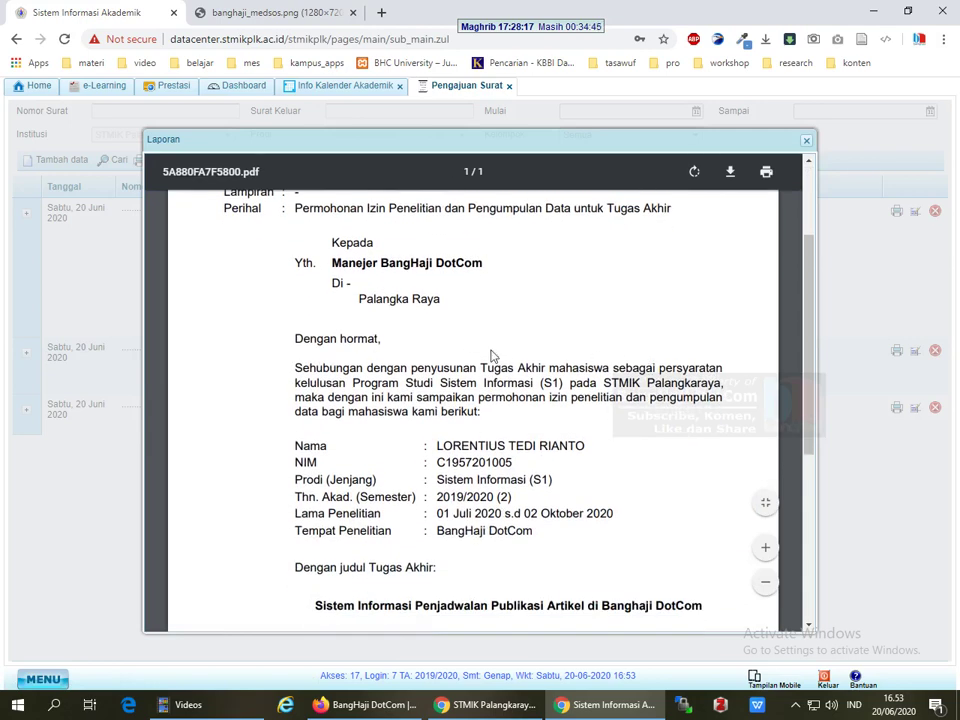
pyautogui.scroll(-1, 491, 355)
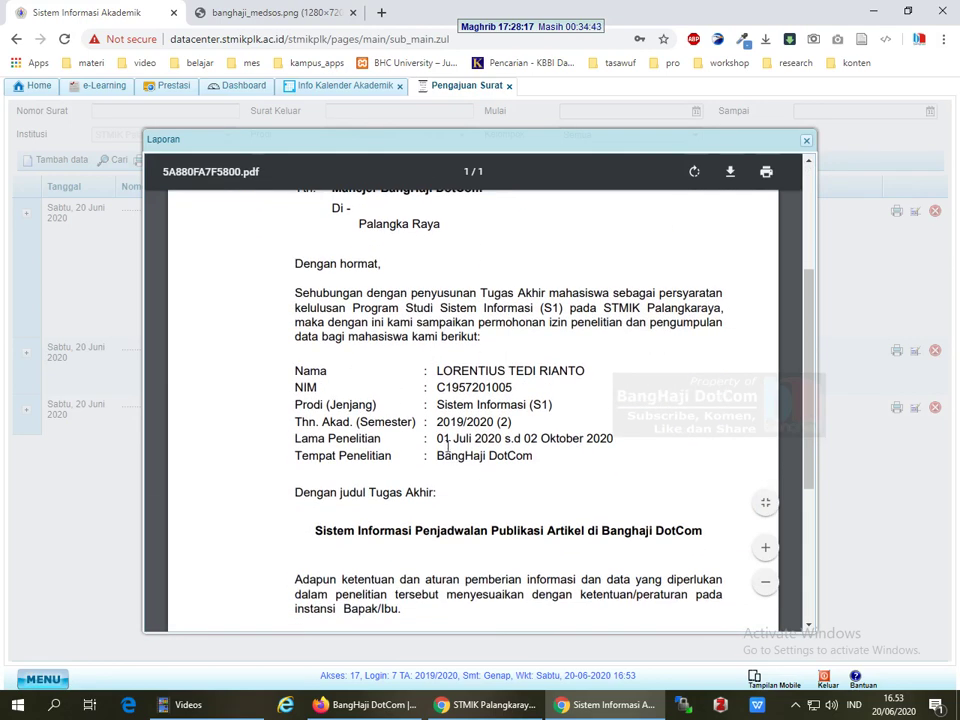
pyautogui.moveTo(437, 439); pyautogui.dragTo(613, 440)
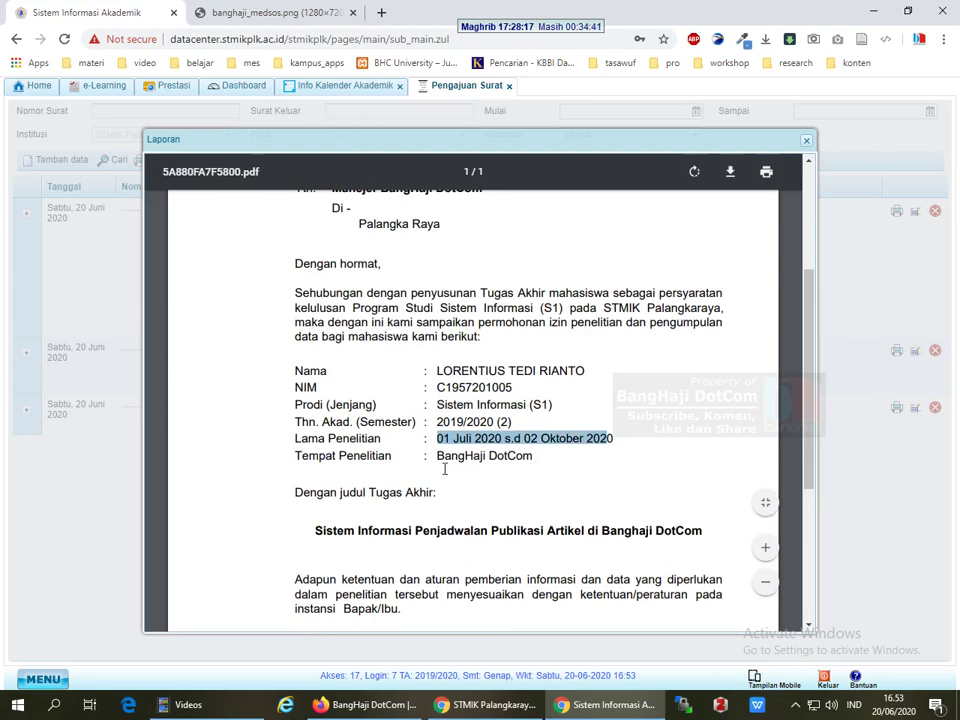
pyautogui.moveTo(438, 457); pyautogui.dragTo(536, 459)
pyautogui.click(456, 564)
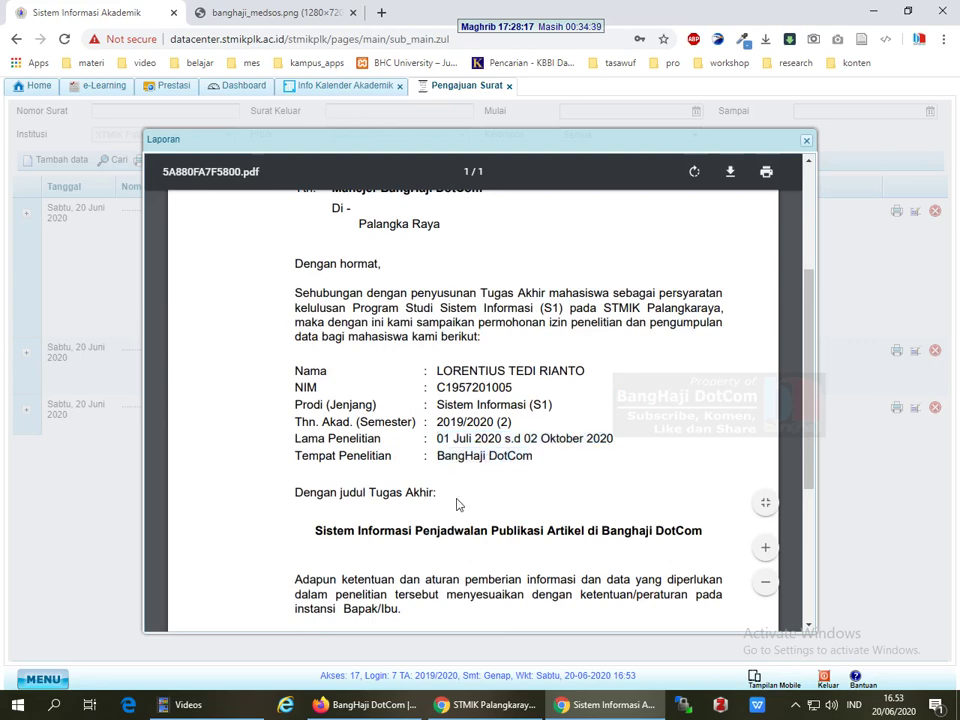
pyautogui.scroll(-2, 459, 505)
pyautogui.moveTo(337, 381); pyautogui.dragTo(686, 382)
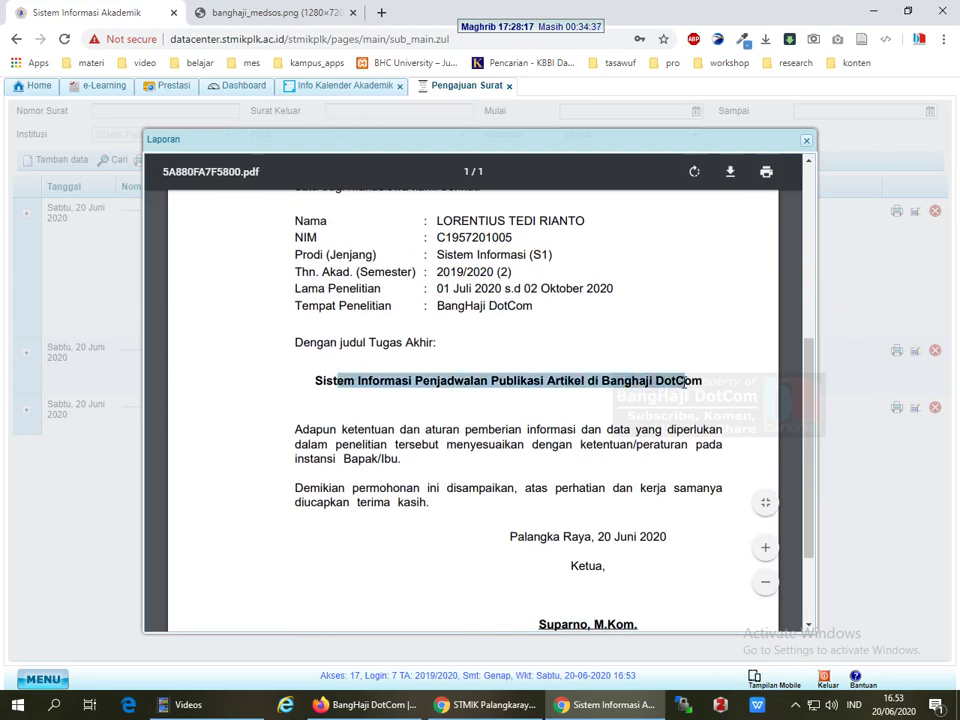
pyautogui.click(555, 461)
pyautogui.scroll(-2, 551, 501)
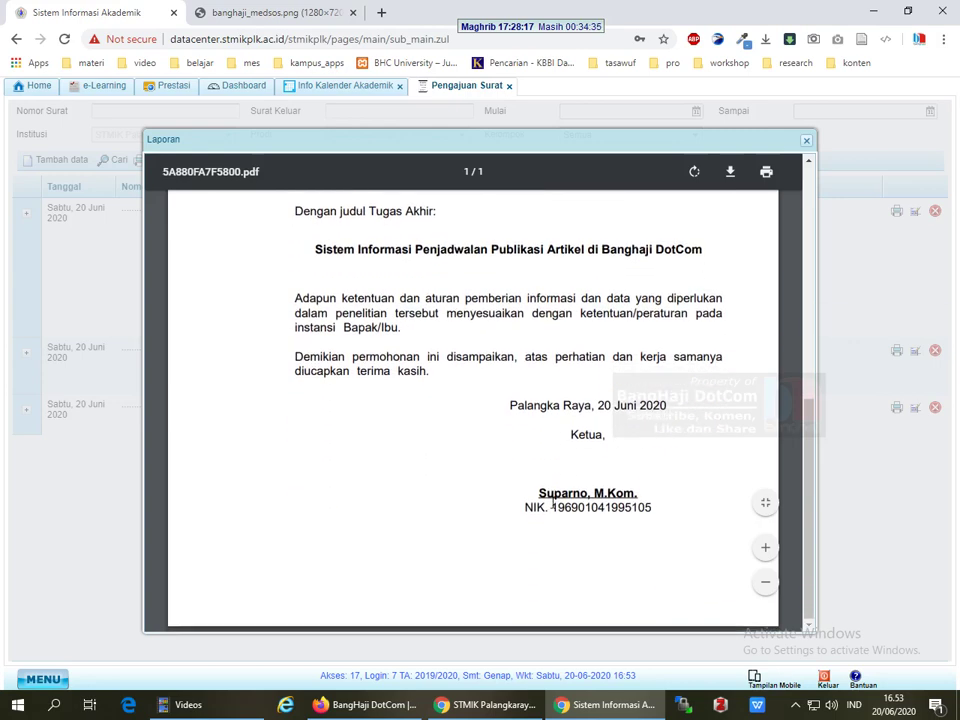
pyautogui.scroll(8, 553, 503)
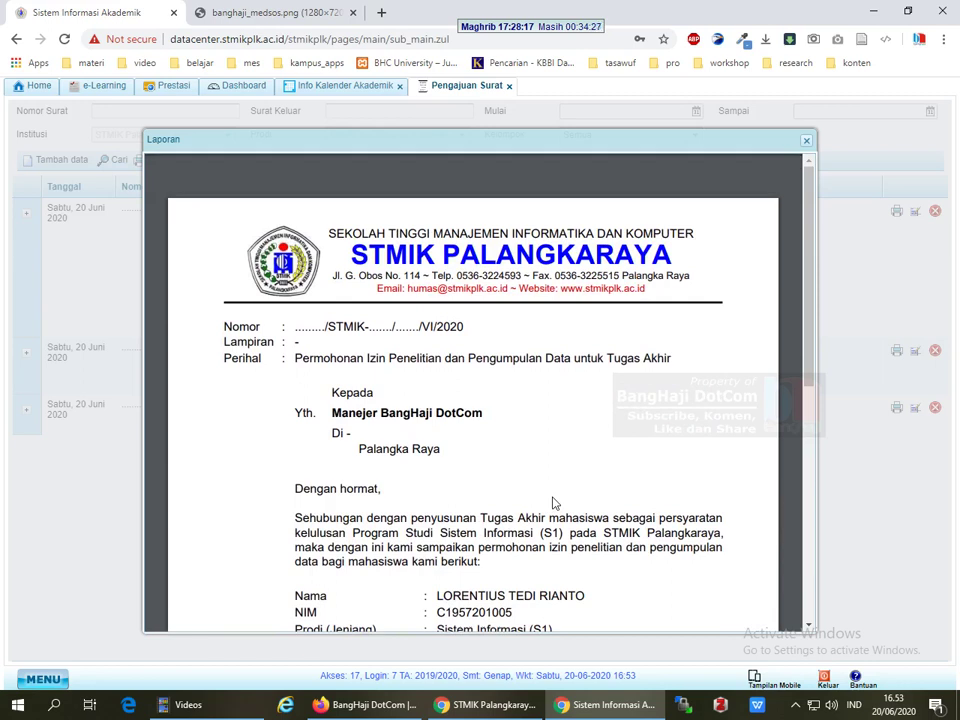
pyautogui.scroll(-6, 584, 417)
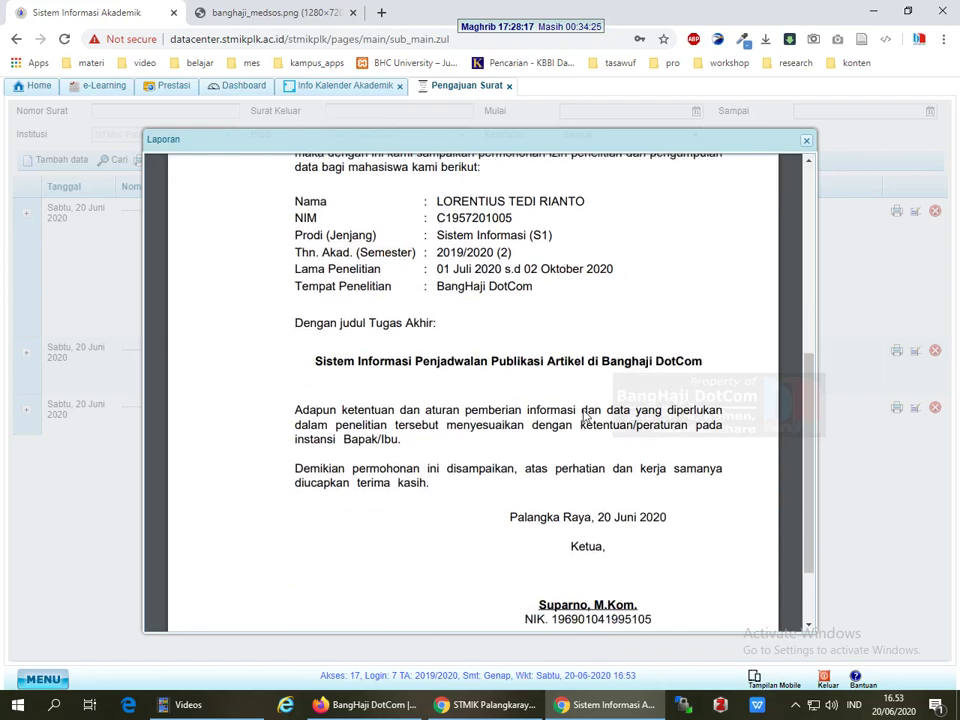
pyautogui.scroll(8, 596, 366)
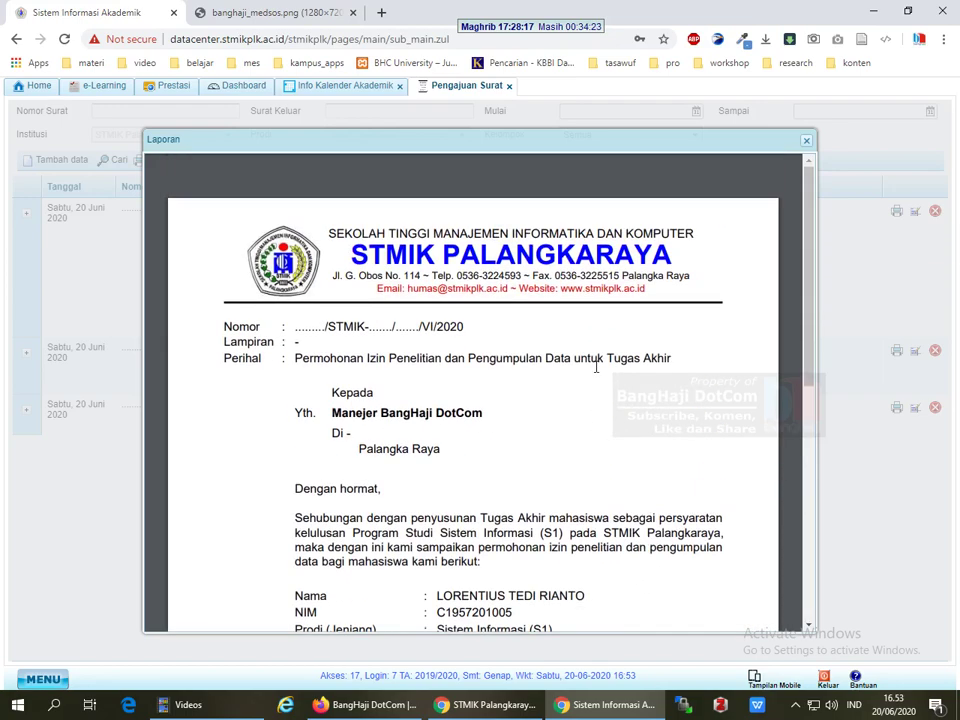
pyautogui.click(806, 144)
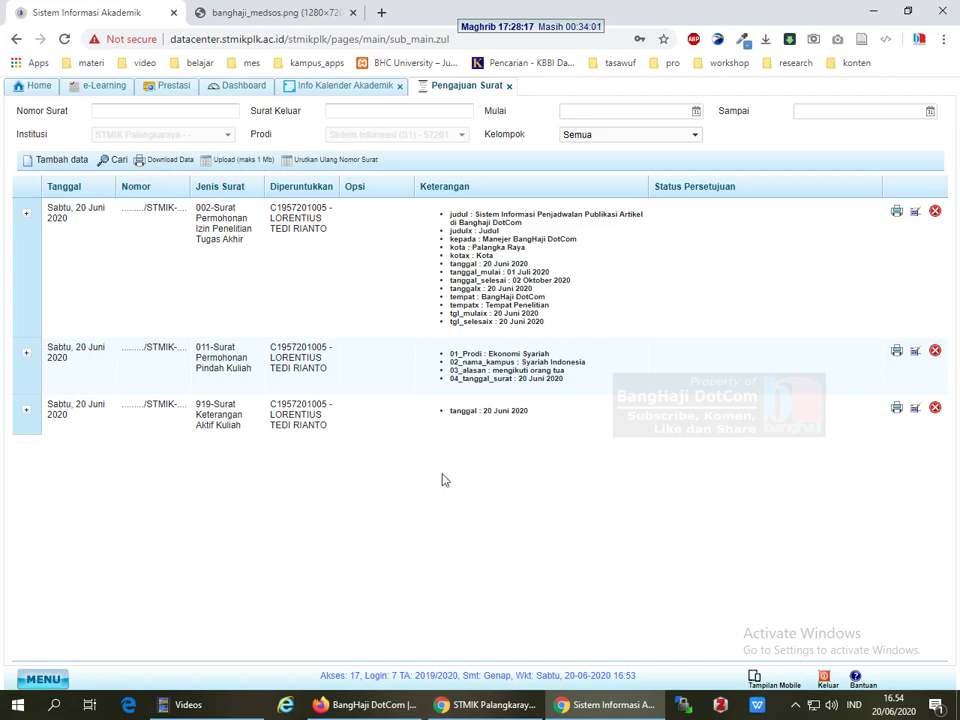
# Step: Examine the available outgoing letter types in a new letter request, and cancel the request without choosing one
pyautogui.click(461, 272)
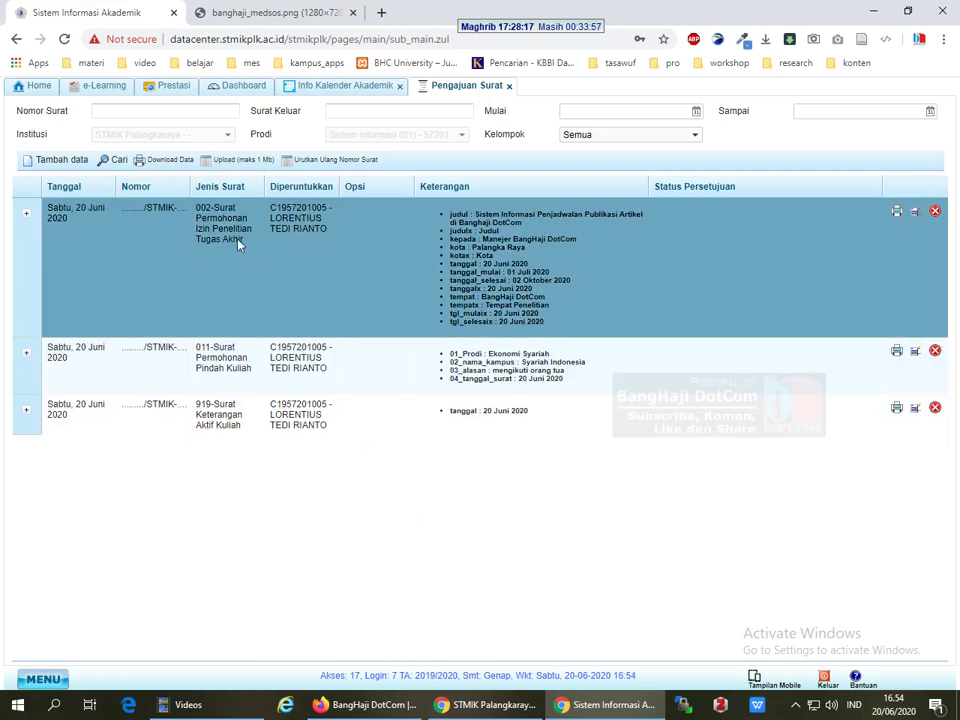
pyautogui.click(62, 159)
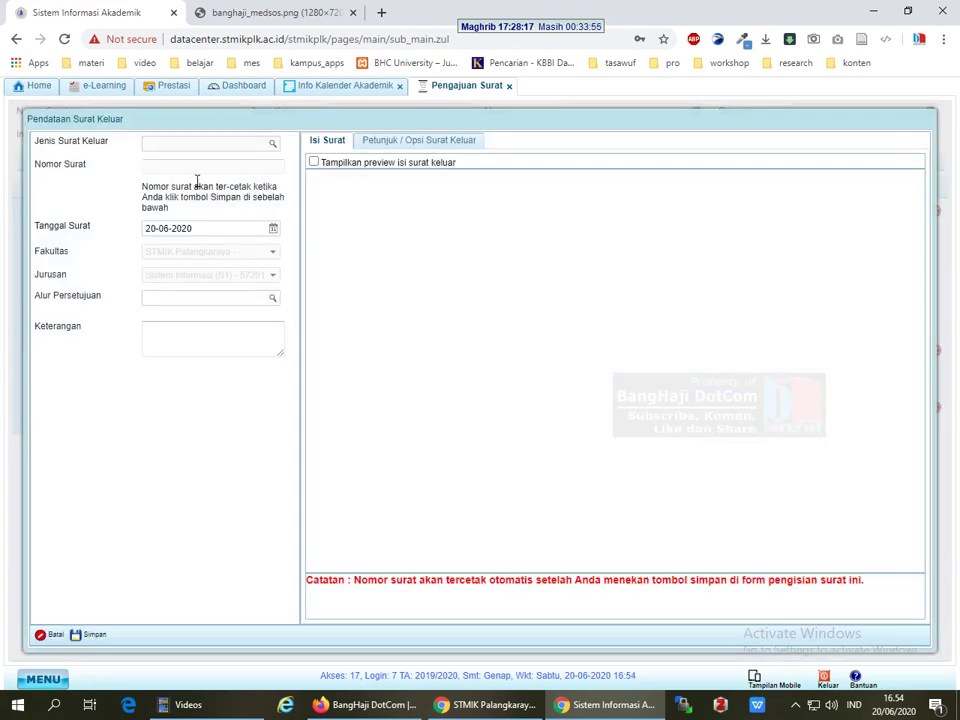
pyautogui.click(272, 143)
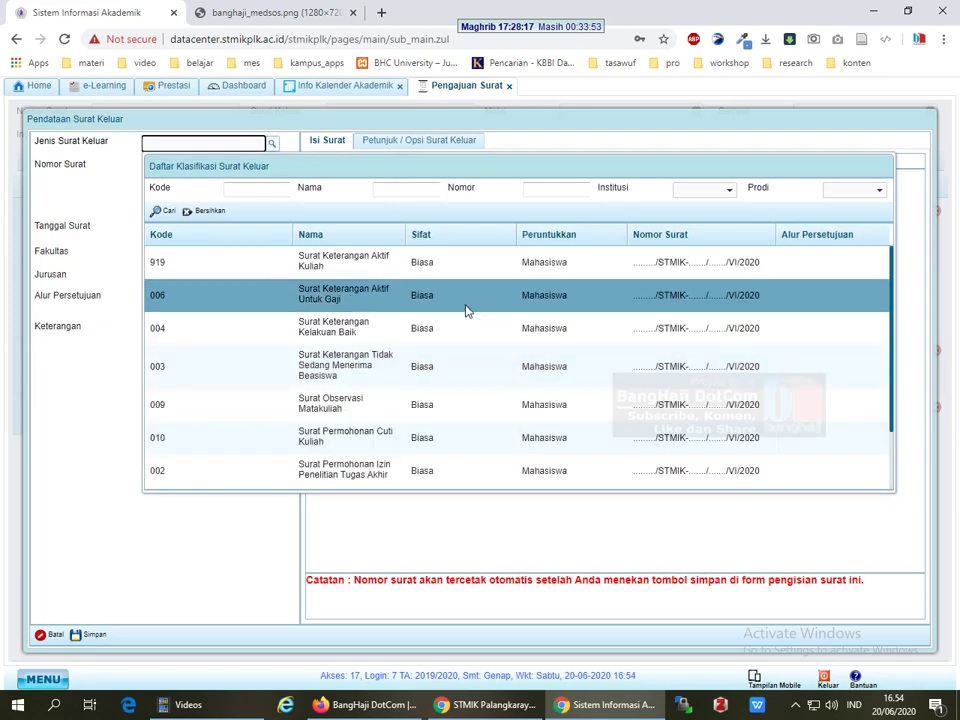
pyautogui.scroll(-2, 465, 311)
pyautogui.scroll(2, 465, 311)
pyautogui.scroll(-2, 465, 311)
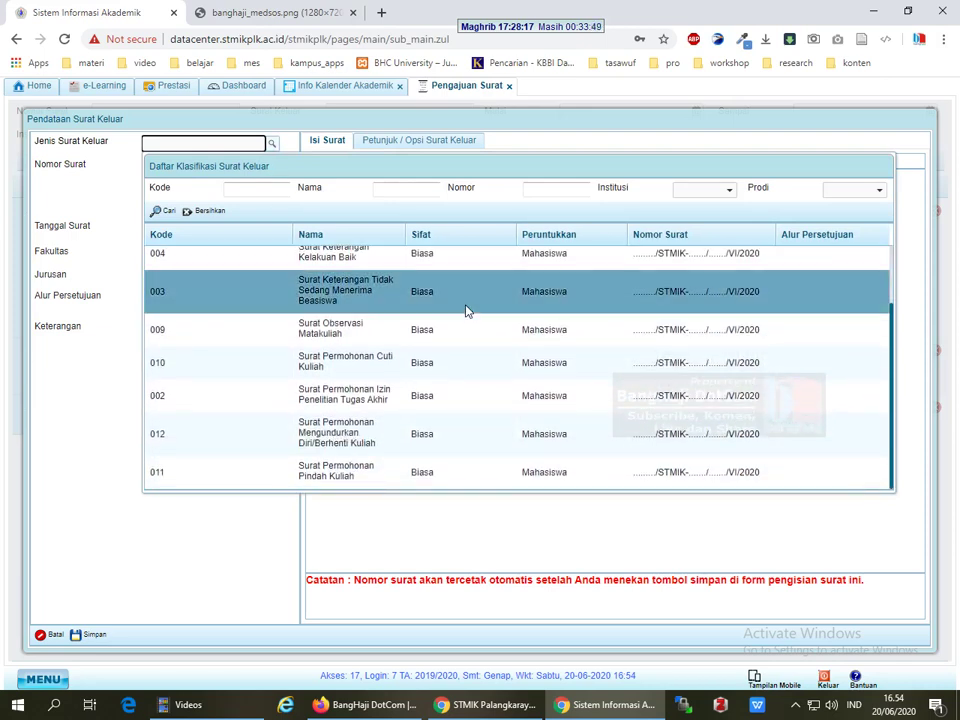
pyautogui.scroll(2, 476, 470)
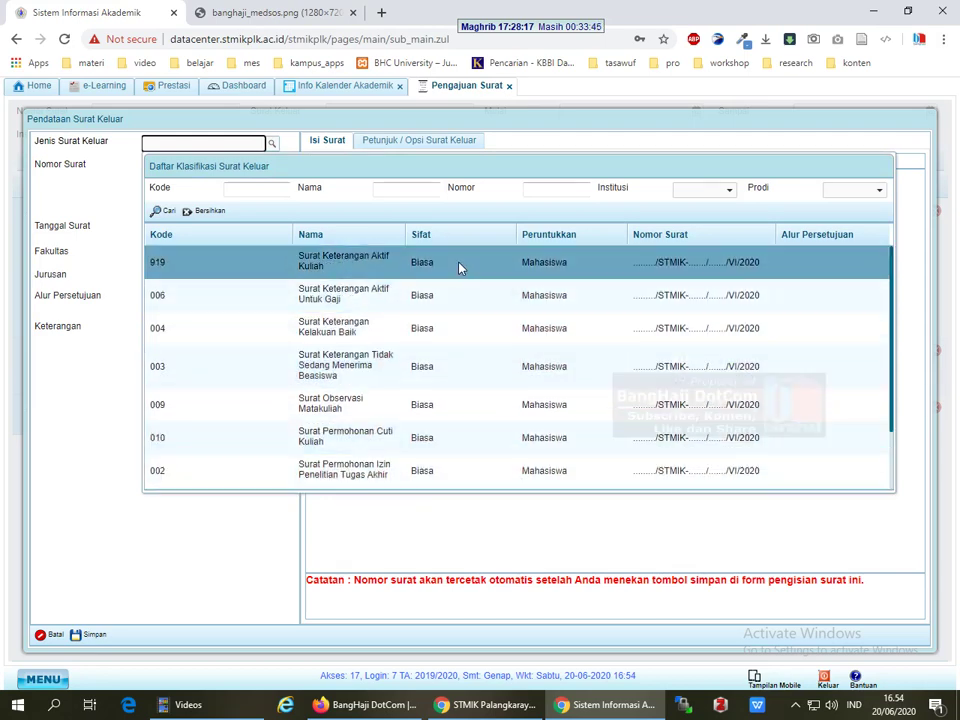
pyautogui.scroll(-2, 474, 342)
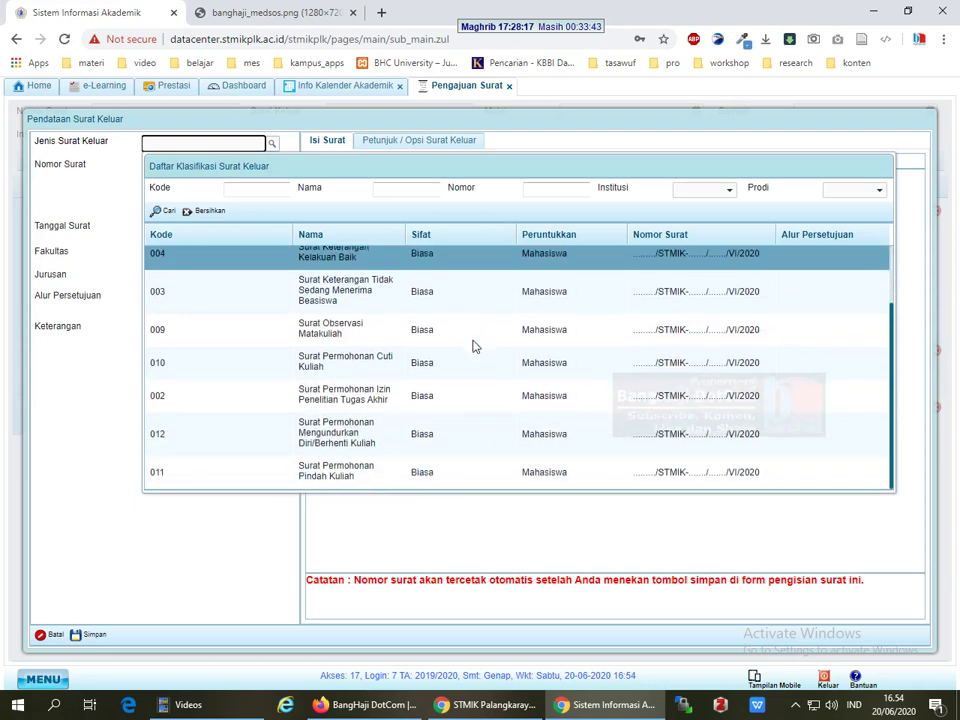
pyautogui.scroll(2, 462, 479)
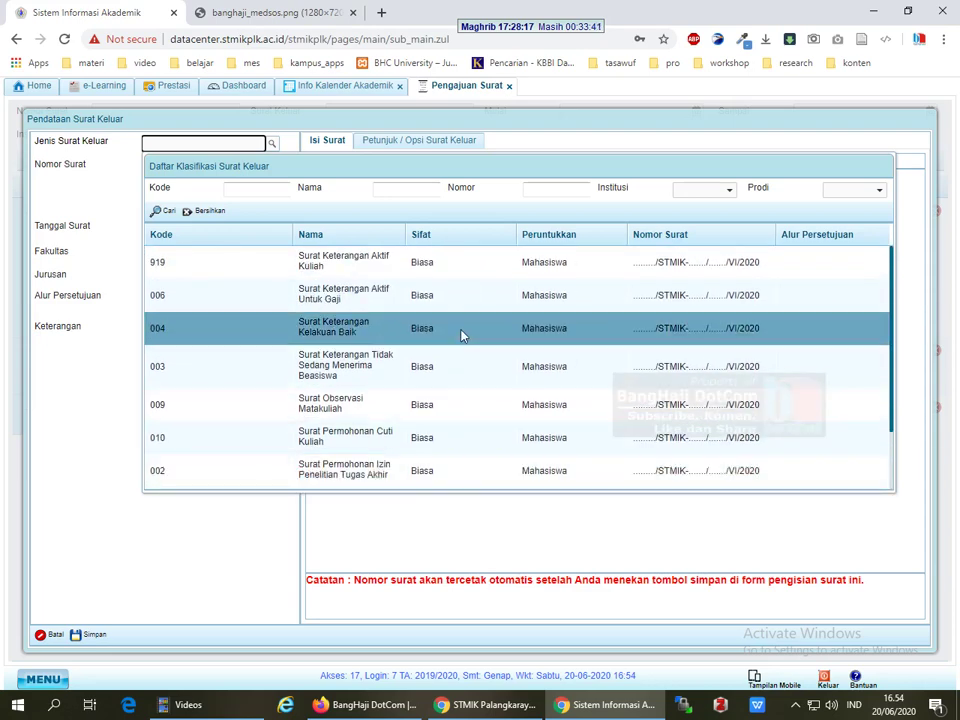
pyautogui.scroll(-2, 414, 396)
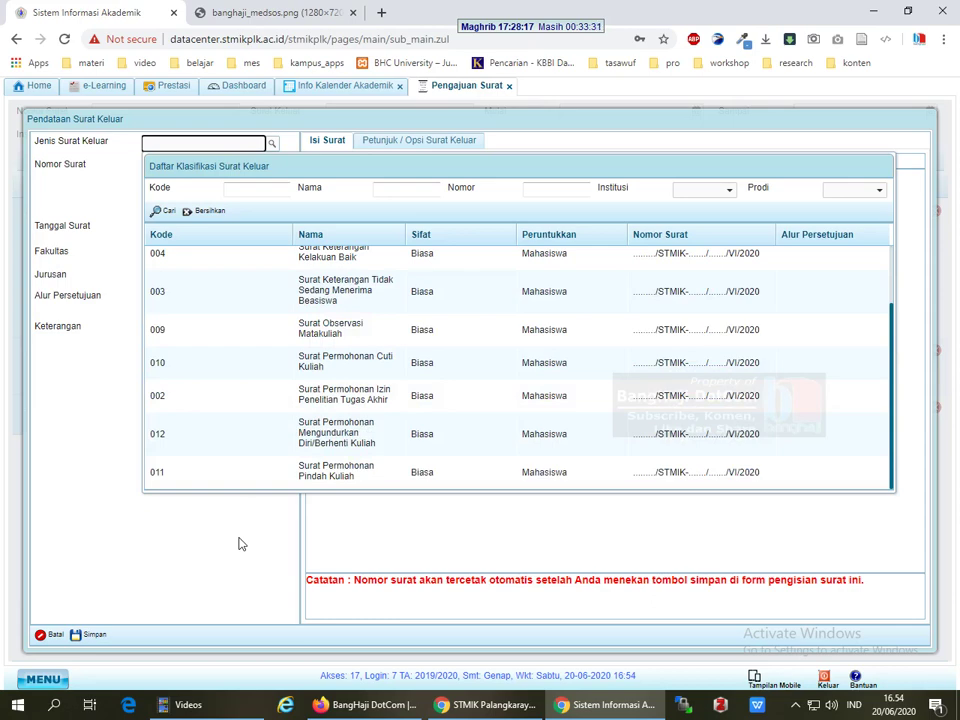
pyautogui.click(240, 544)
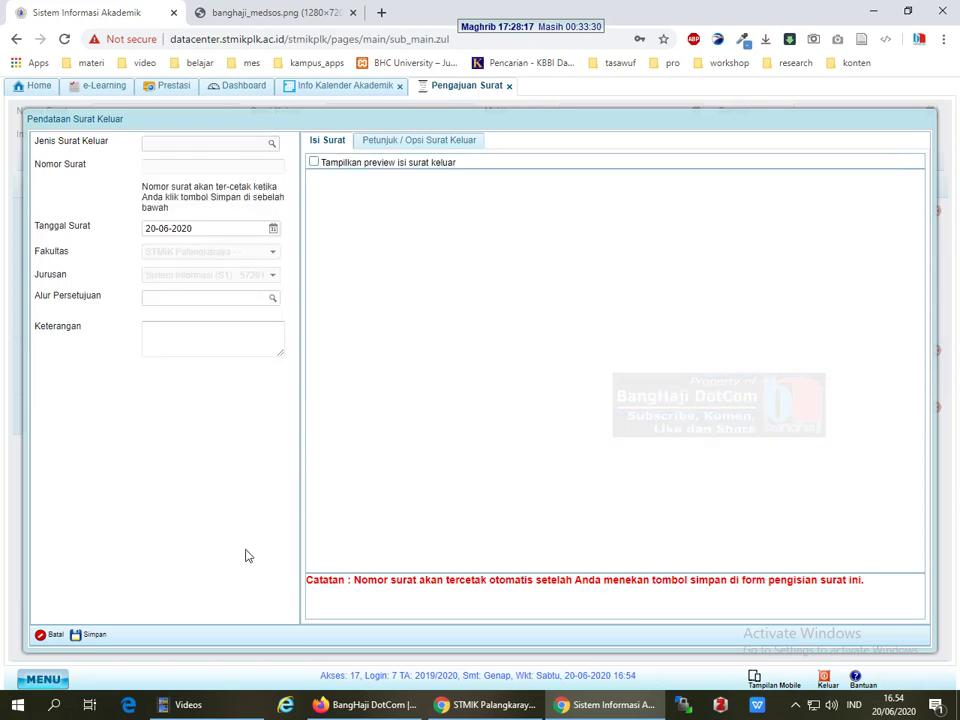
pyautogui.click(49, 635)
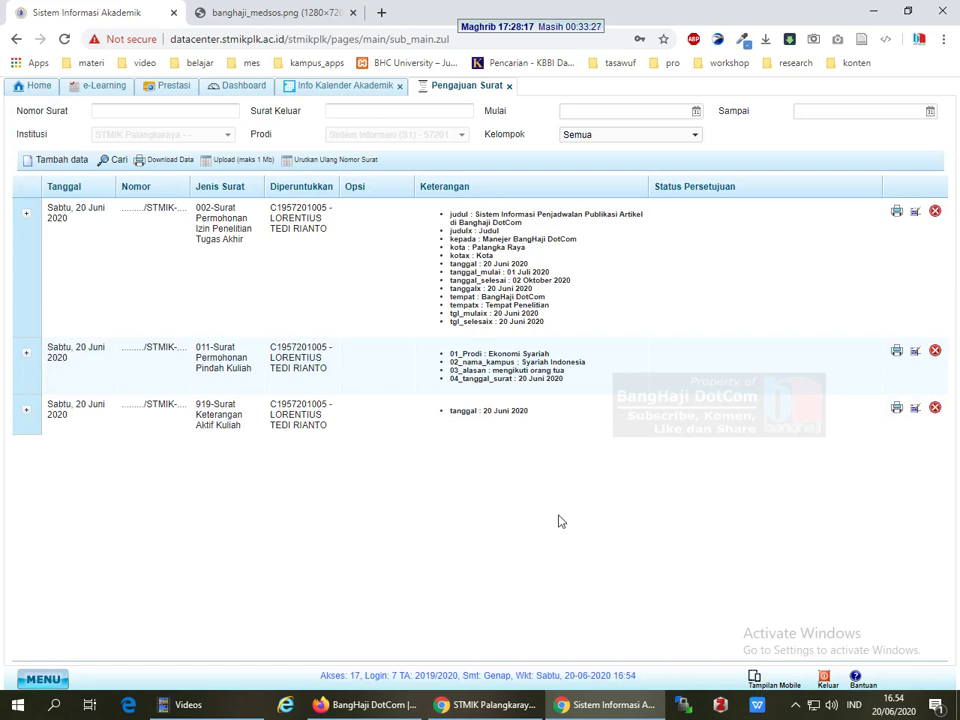
# Step: Close the Pengajuan Surat page and return to the academic system's Home page
pyautogui.click(510, 88)
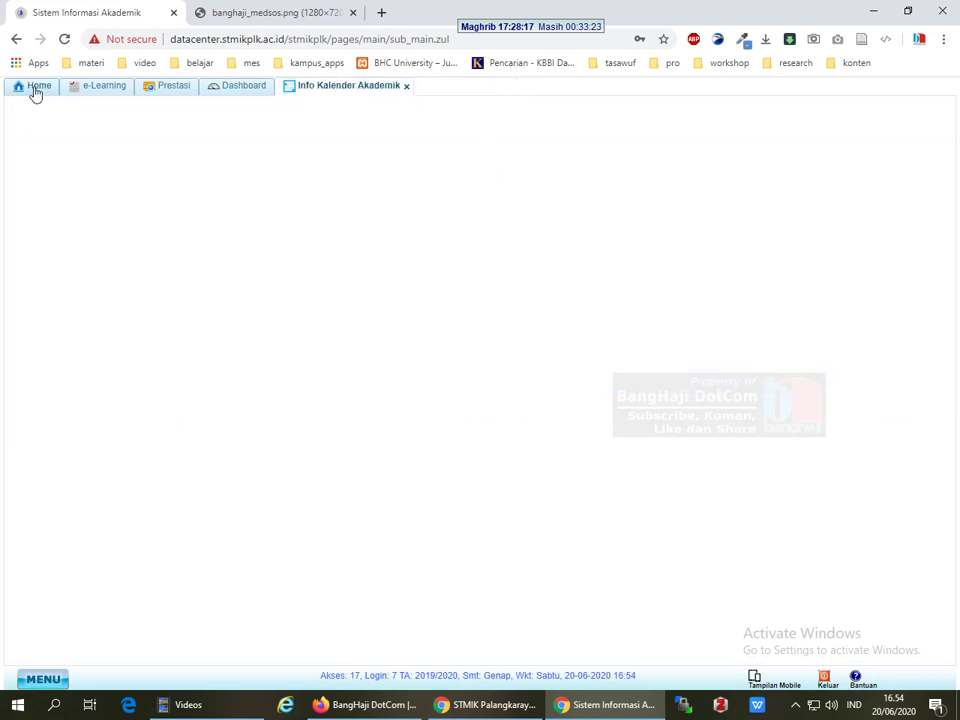
pyautogui.hotkey('ctrl', 'Tab')
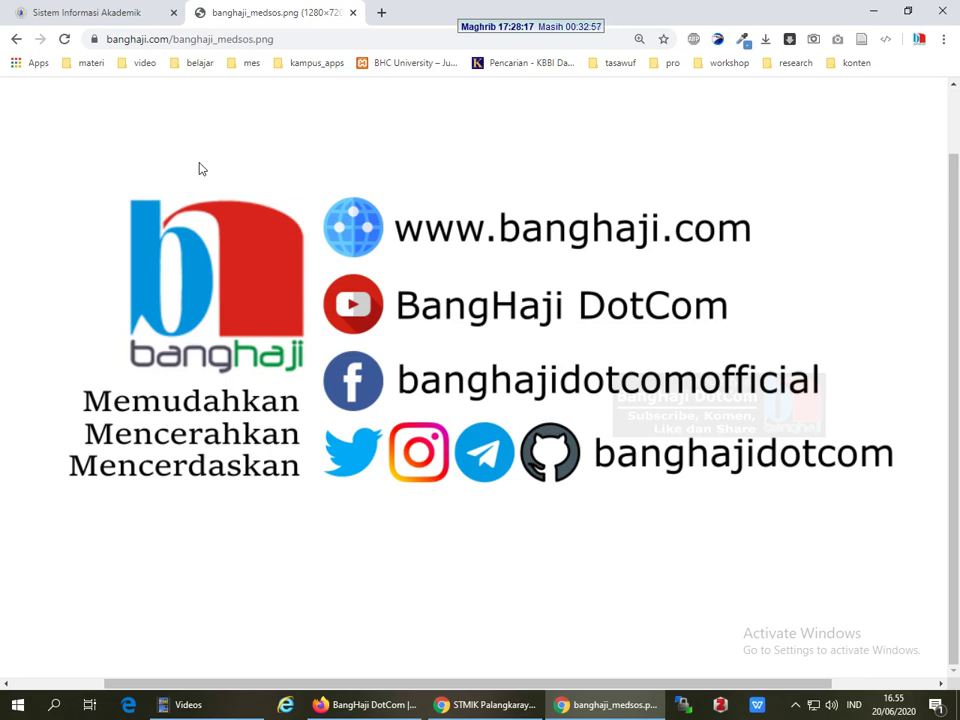
pyautogui.hotkey('ctrl', 'Tab')
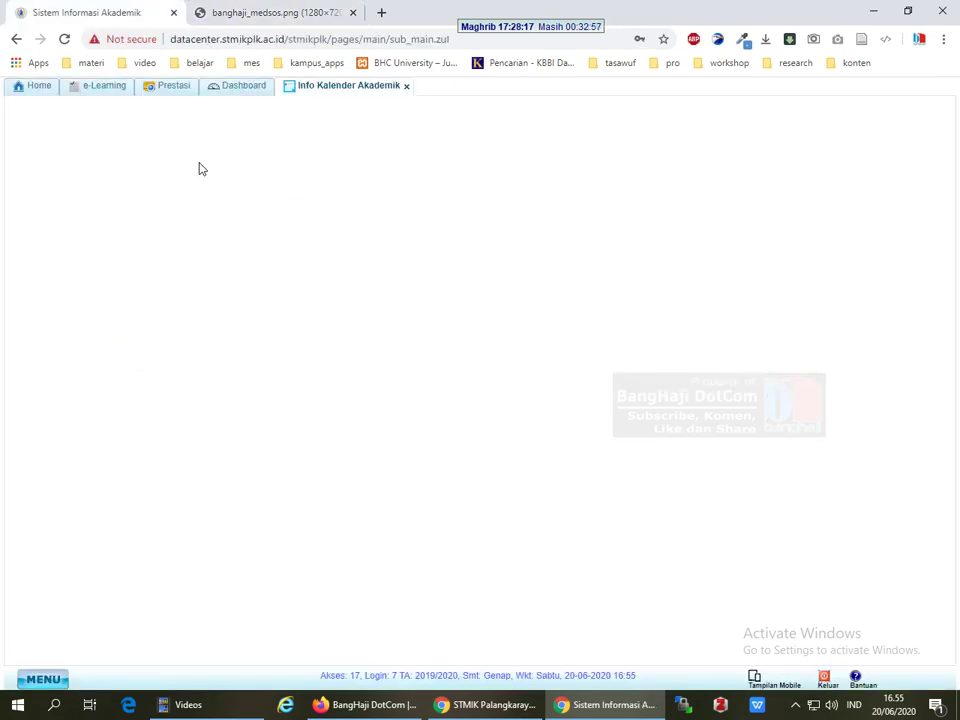
pyautogui.click(33, 86)
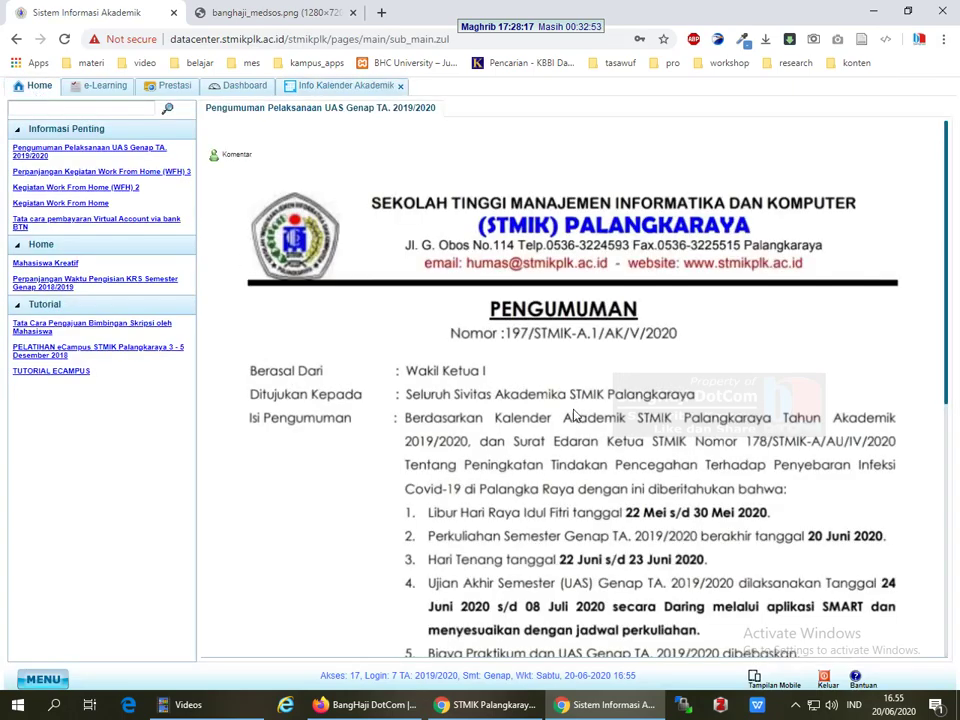